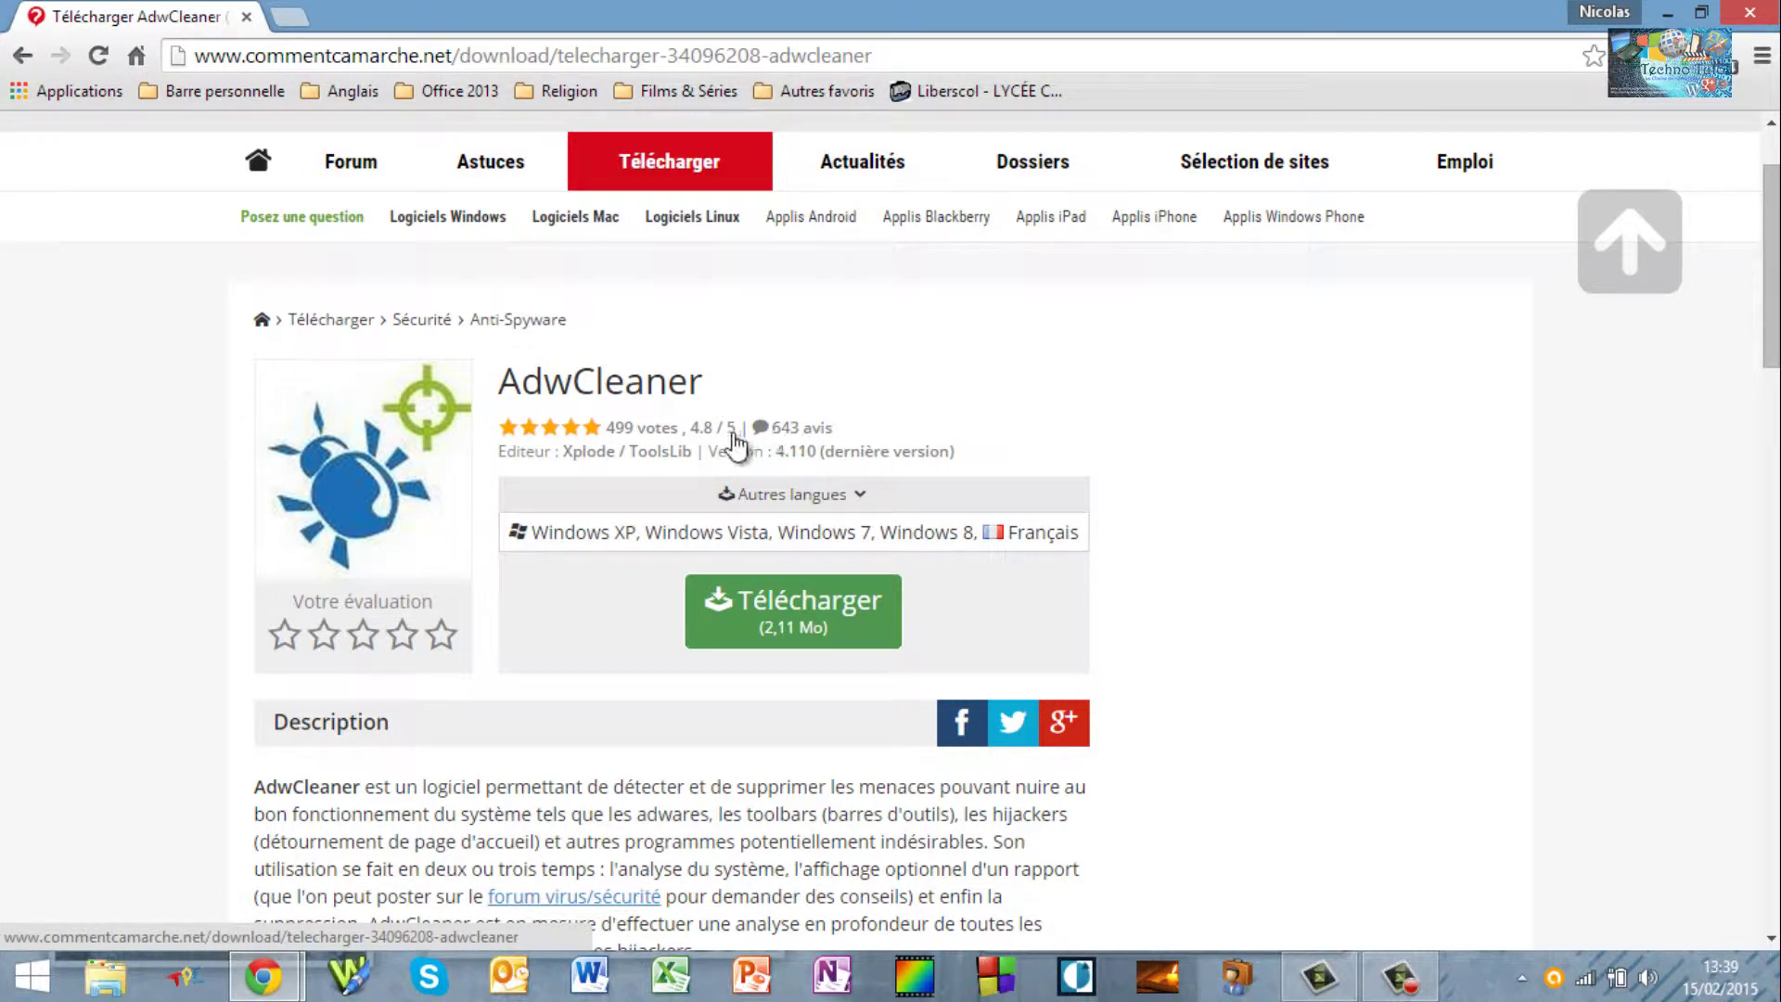
- Download AdwCleaner from its commentcamarche.net page and set downloaded files of this type to always open automatically
left_click(768, 603)
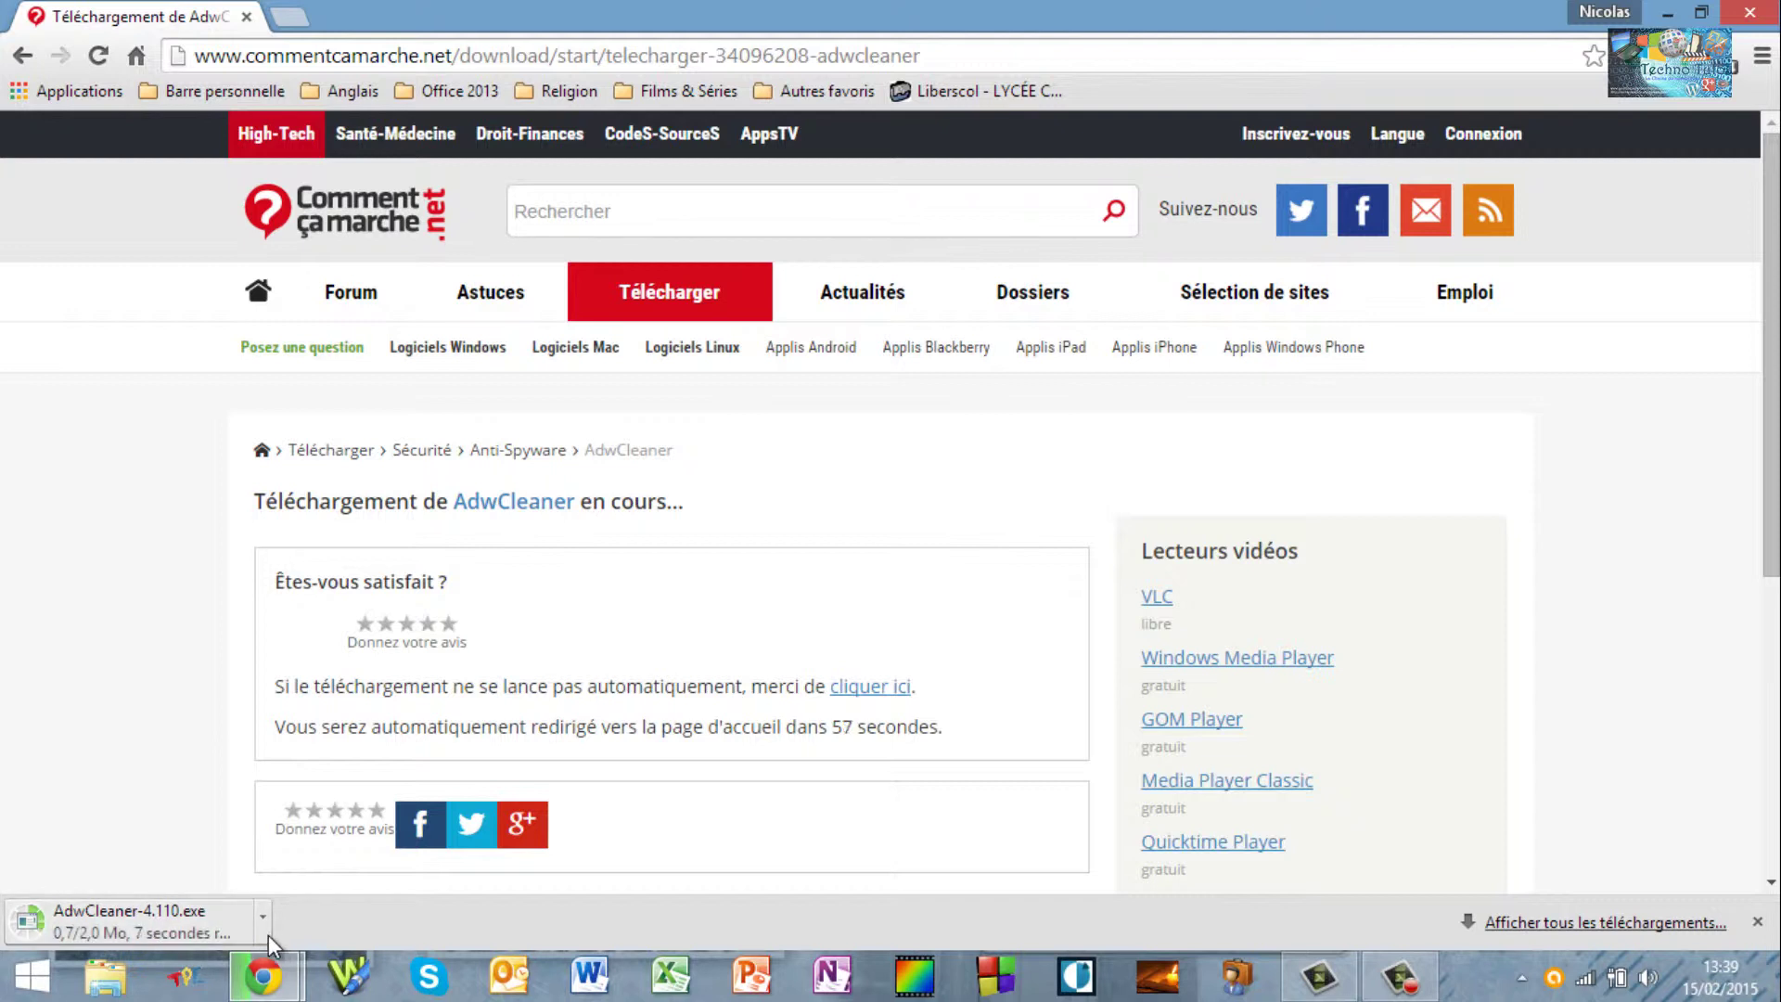
left_click(263, 919)
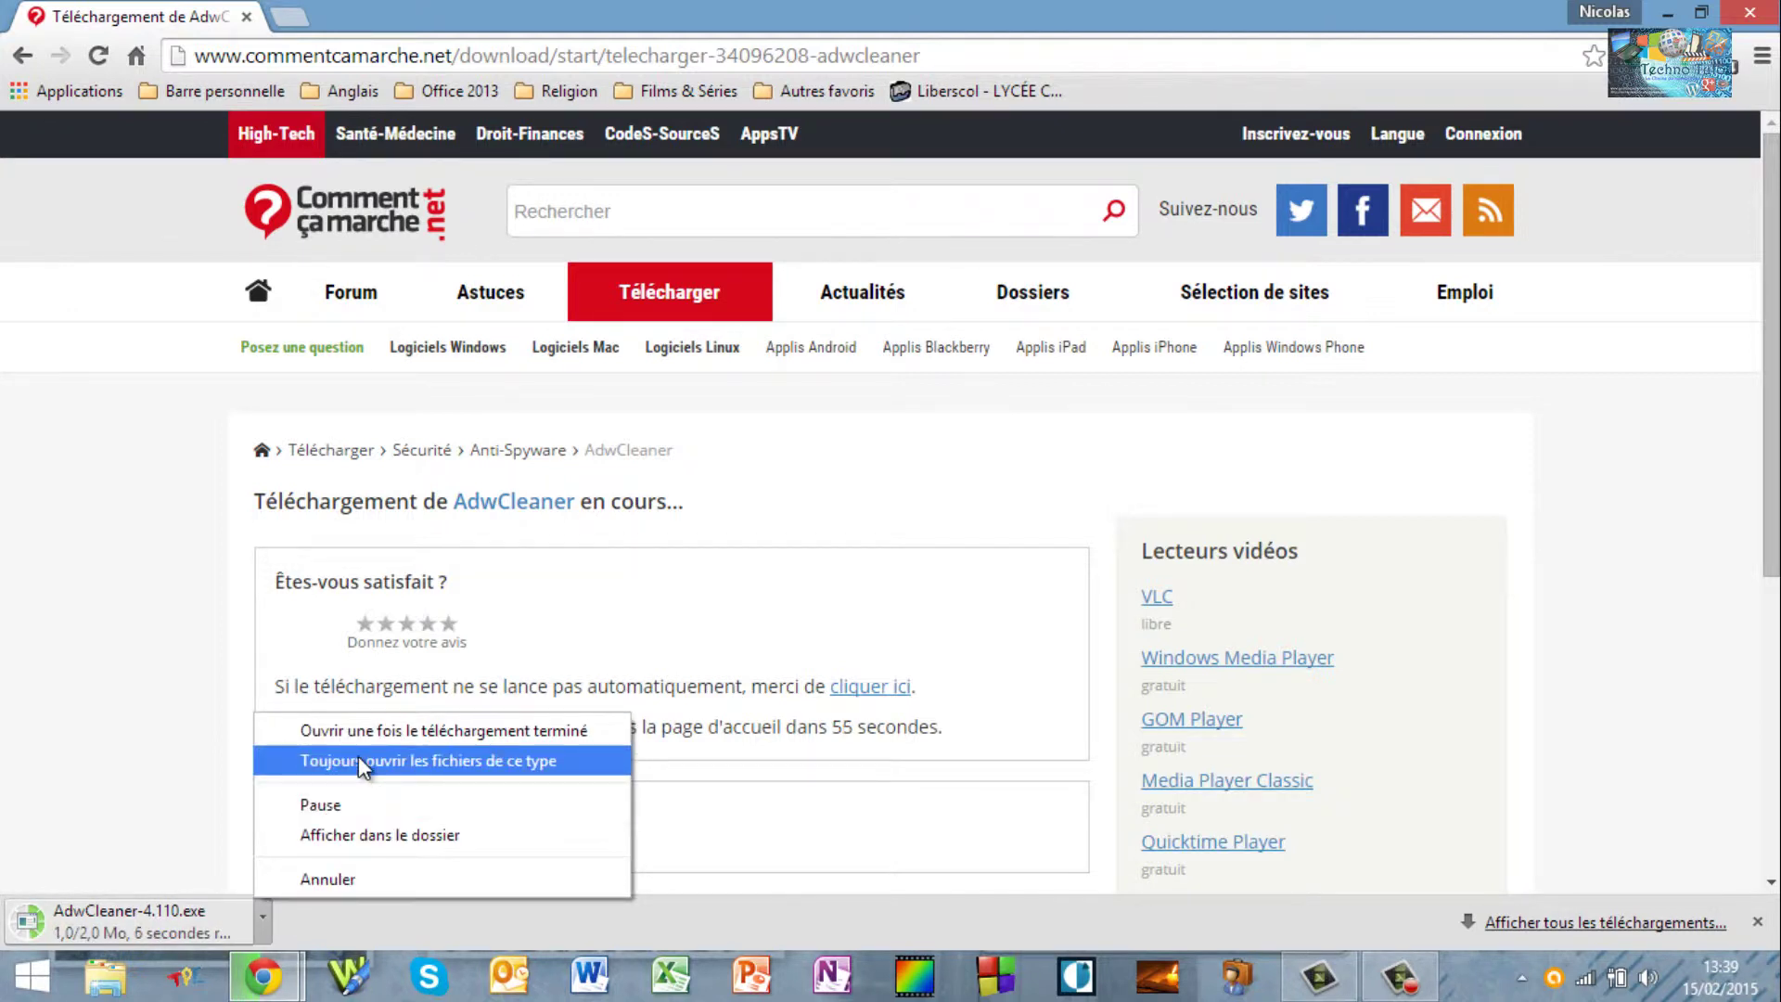
left_click(358, 755)
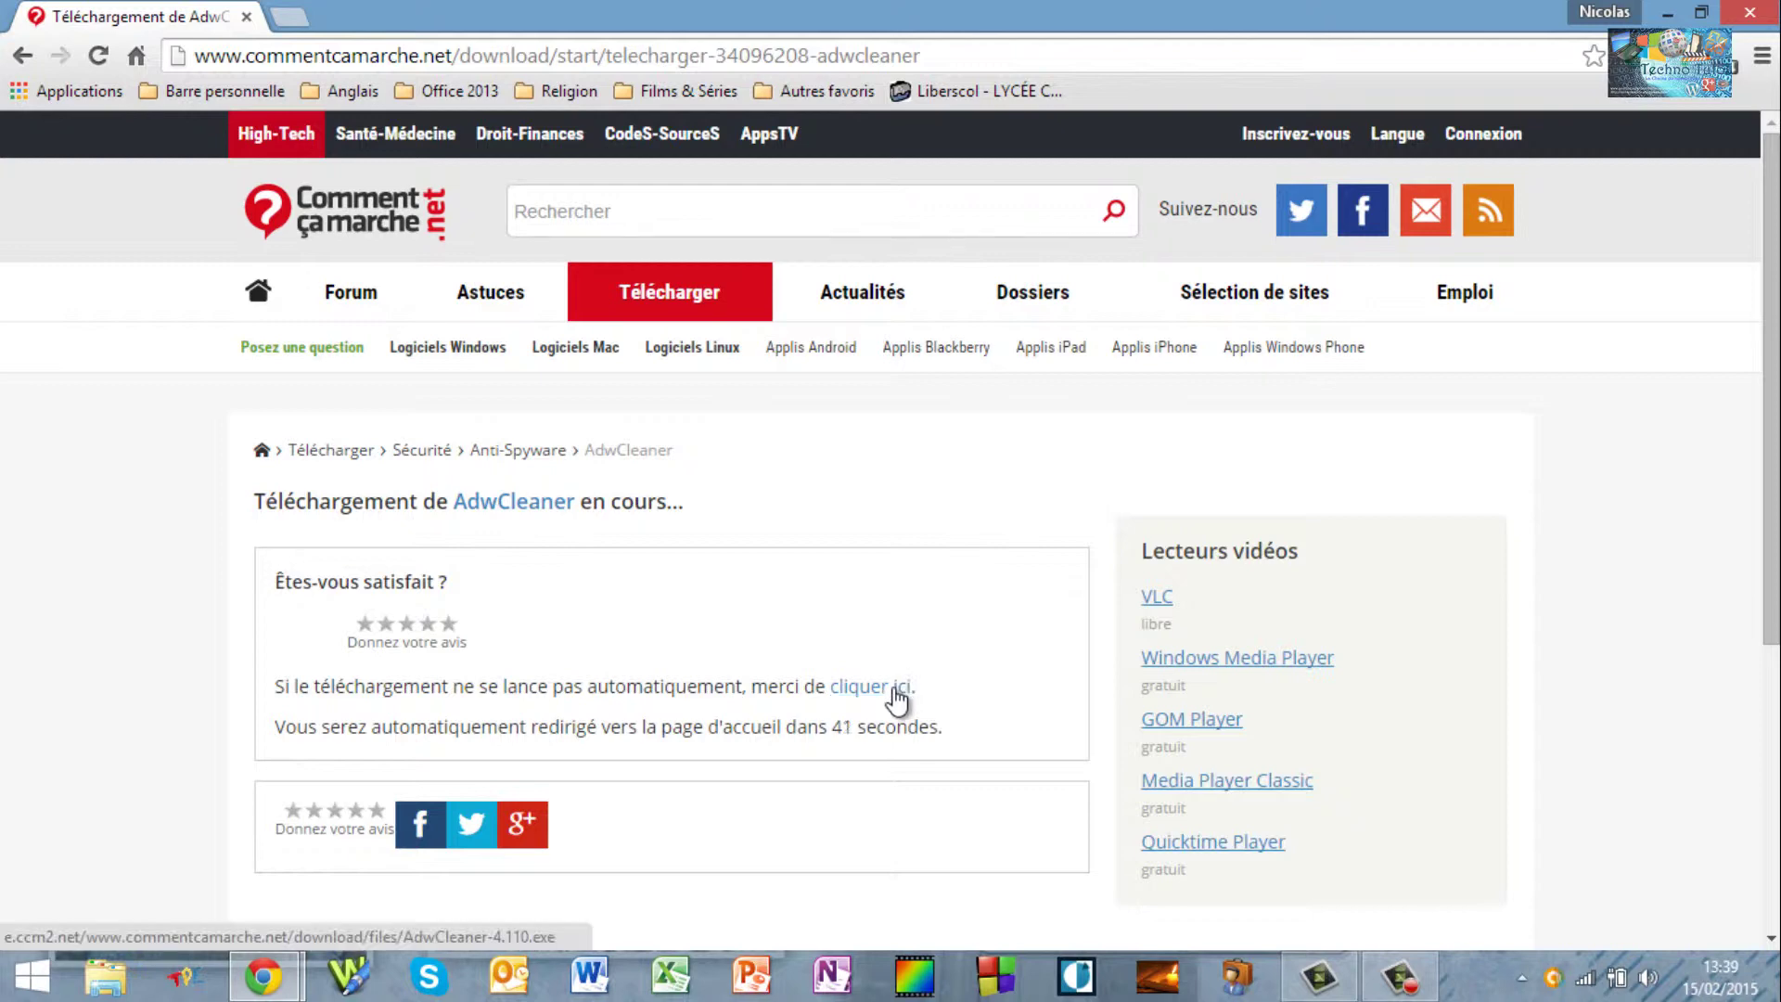
left_click(22, 54)
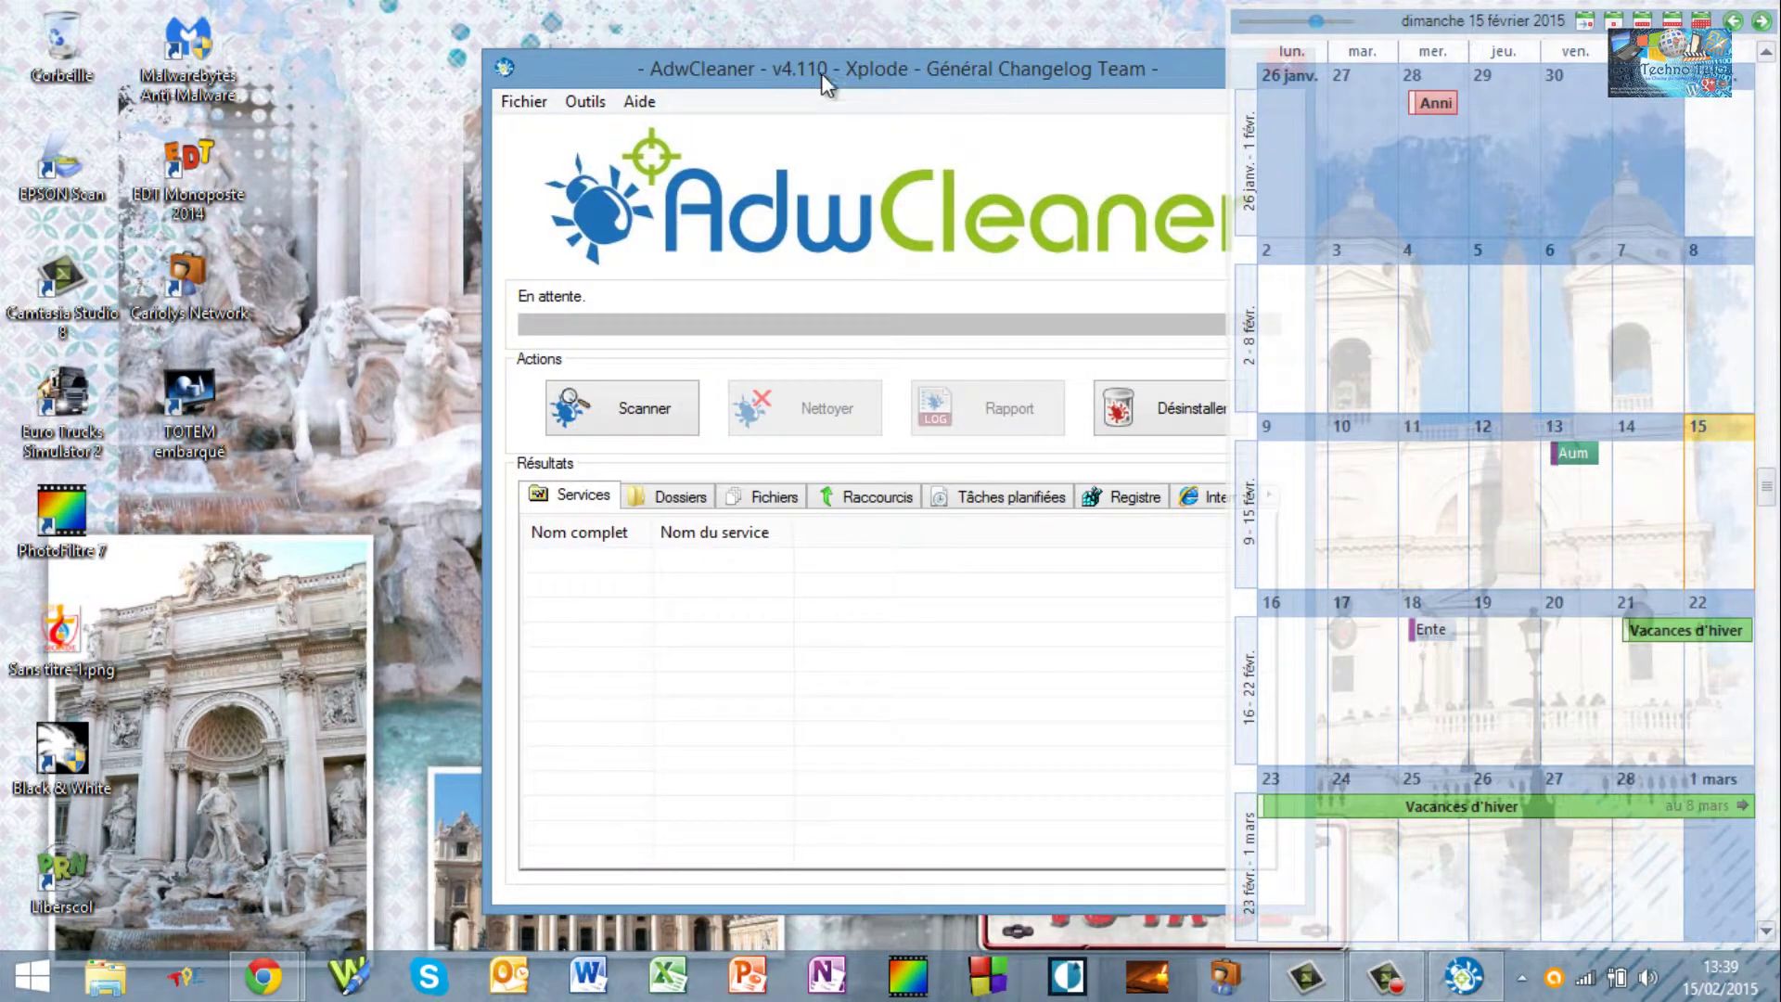
- Reposition the AdwCleaner window on the desktop and scan the computer for unwanted programs
mouse_move(821, 74)
left_mouse_down()
mouse_move(725, 74)
mouse_move(819, 80)
mouse_move(788, 78)
left_mouse_up()
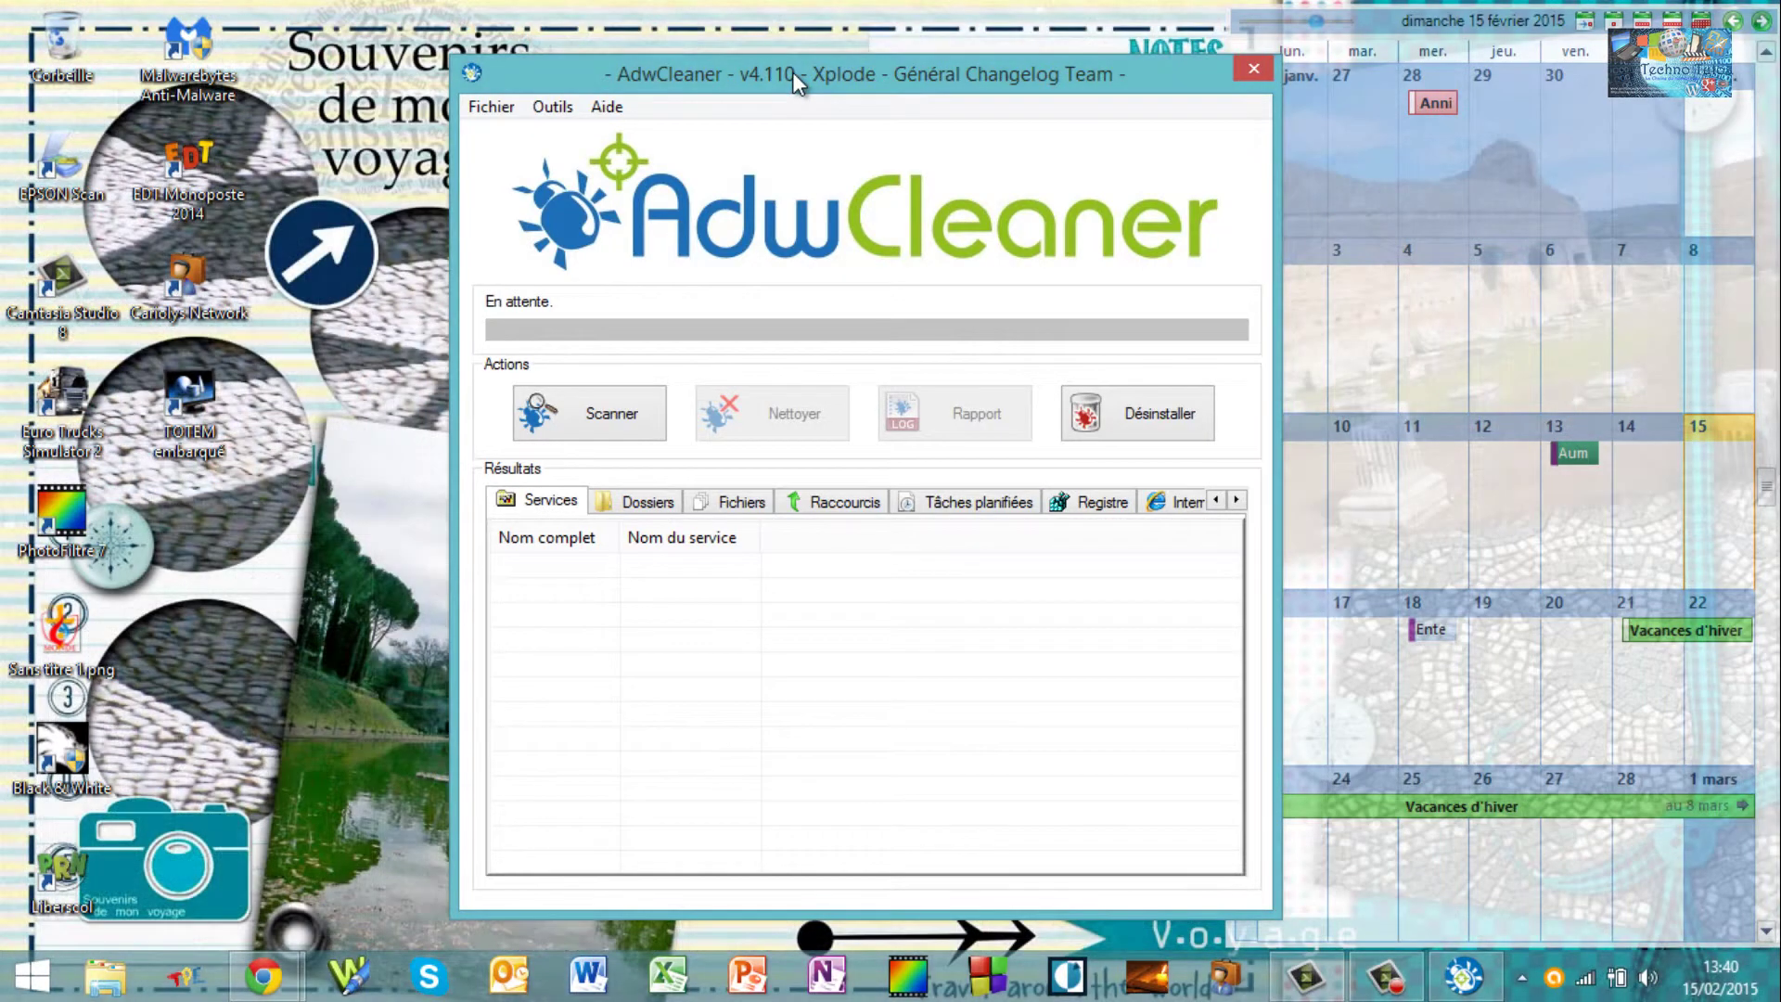
left_click(511, 106)
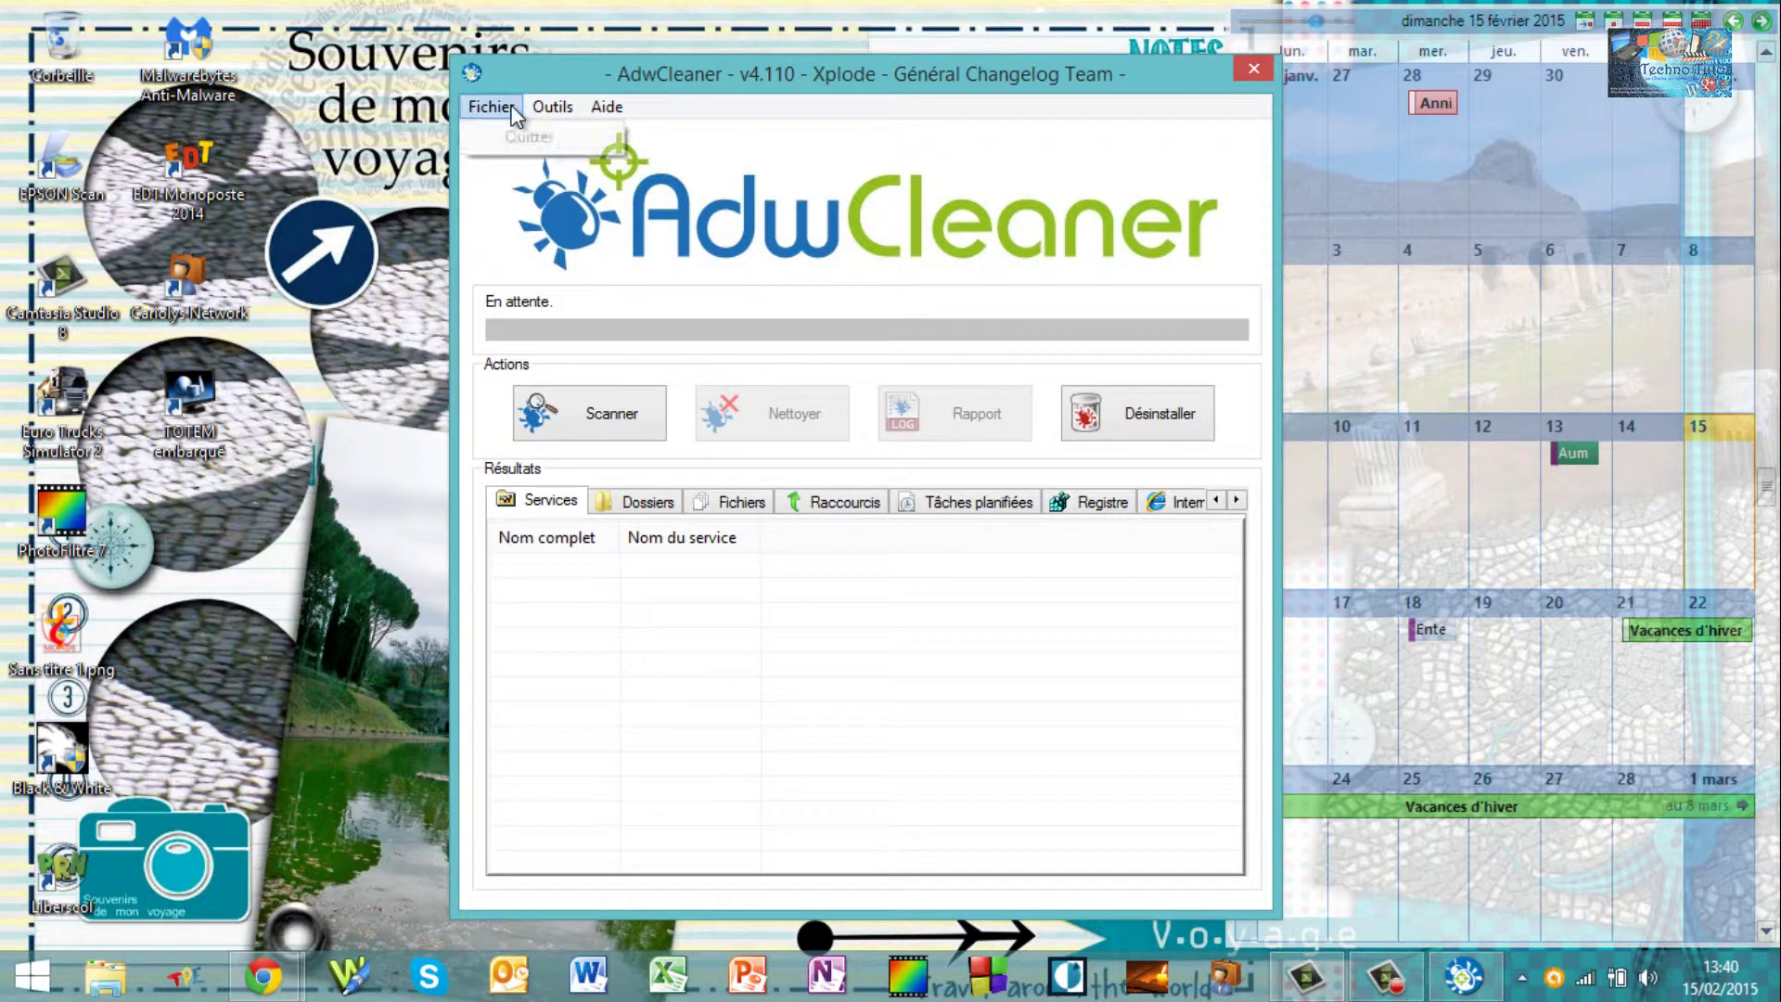
mouse_move(602, 109)
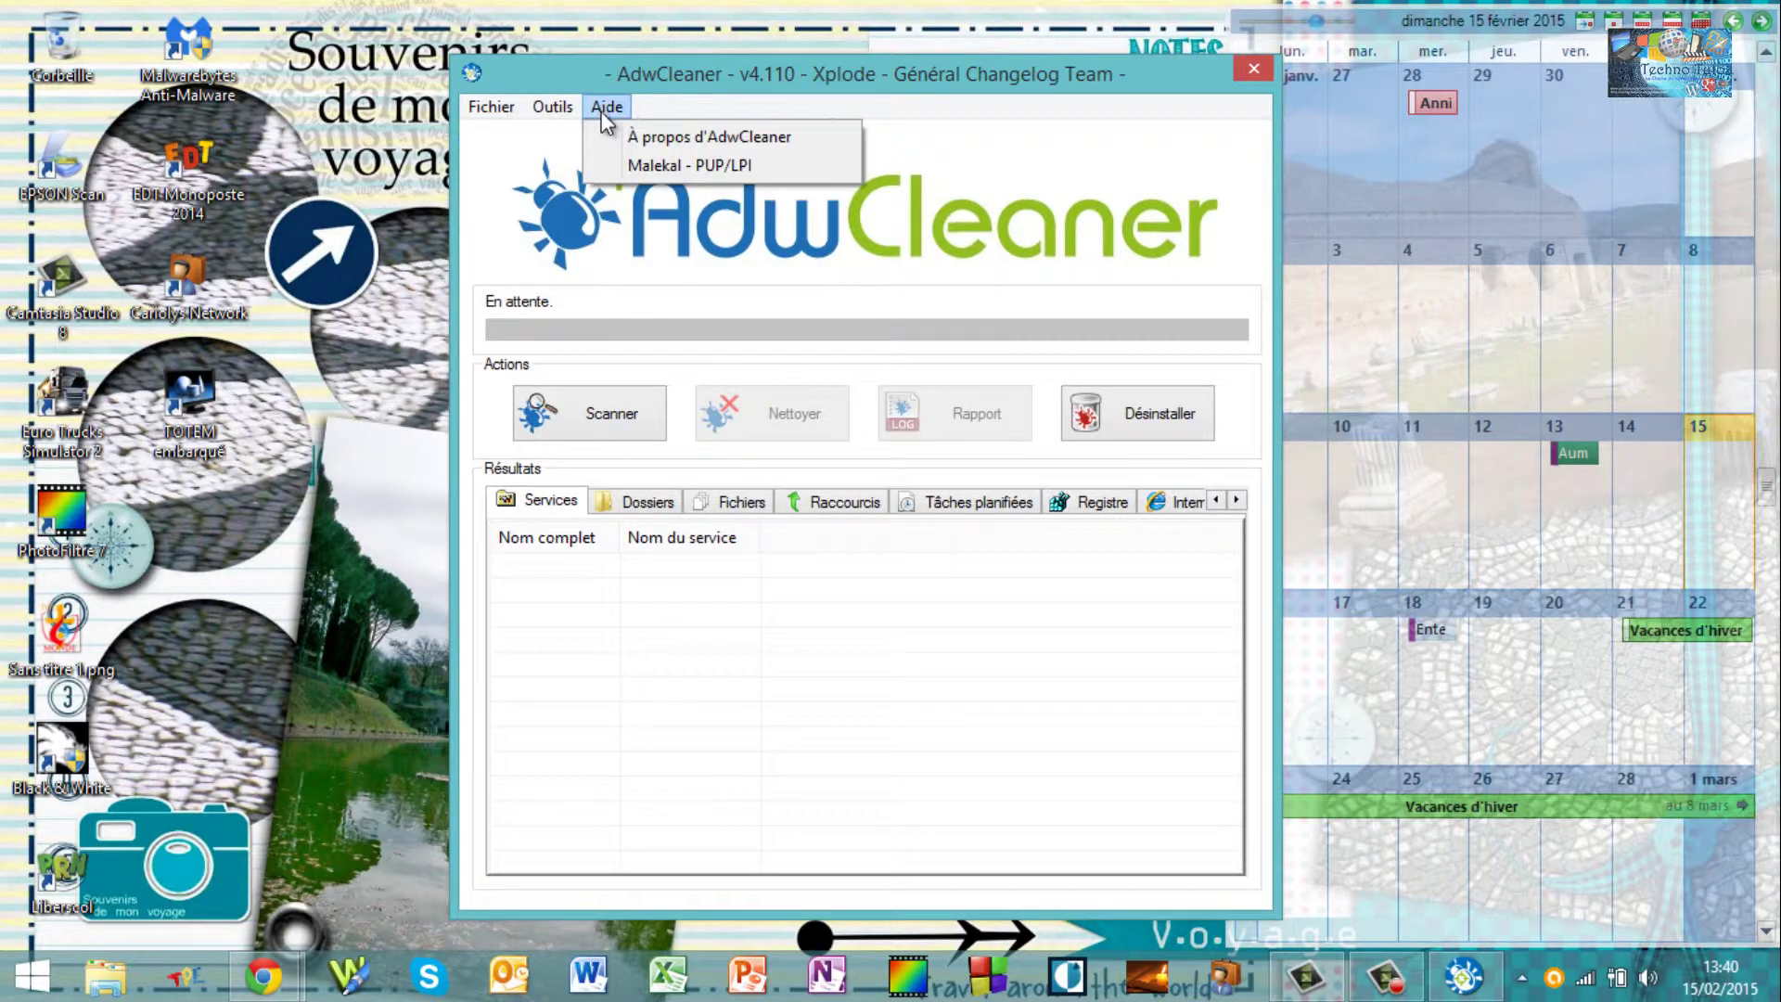
left_click(1005, 190)
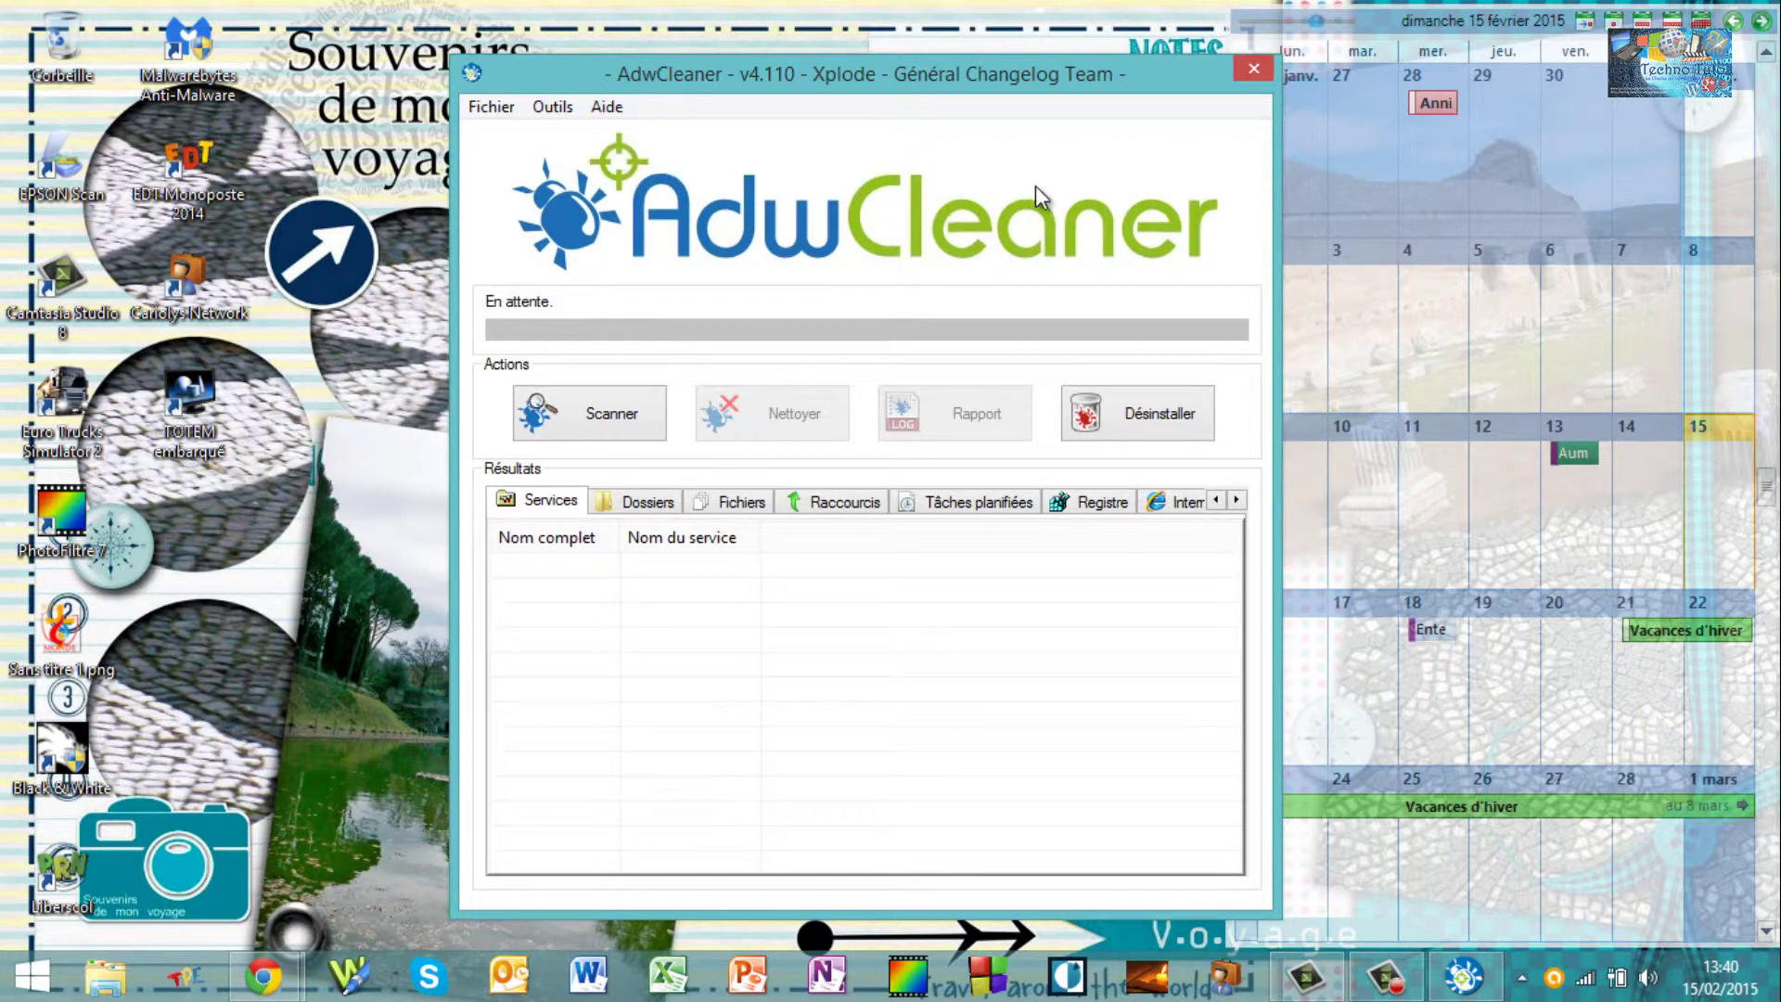
left_click(640, 415)
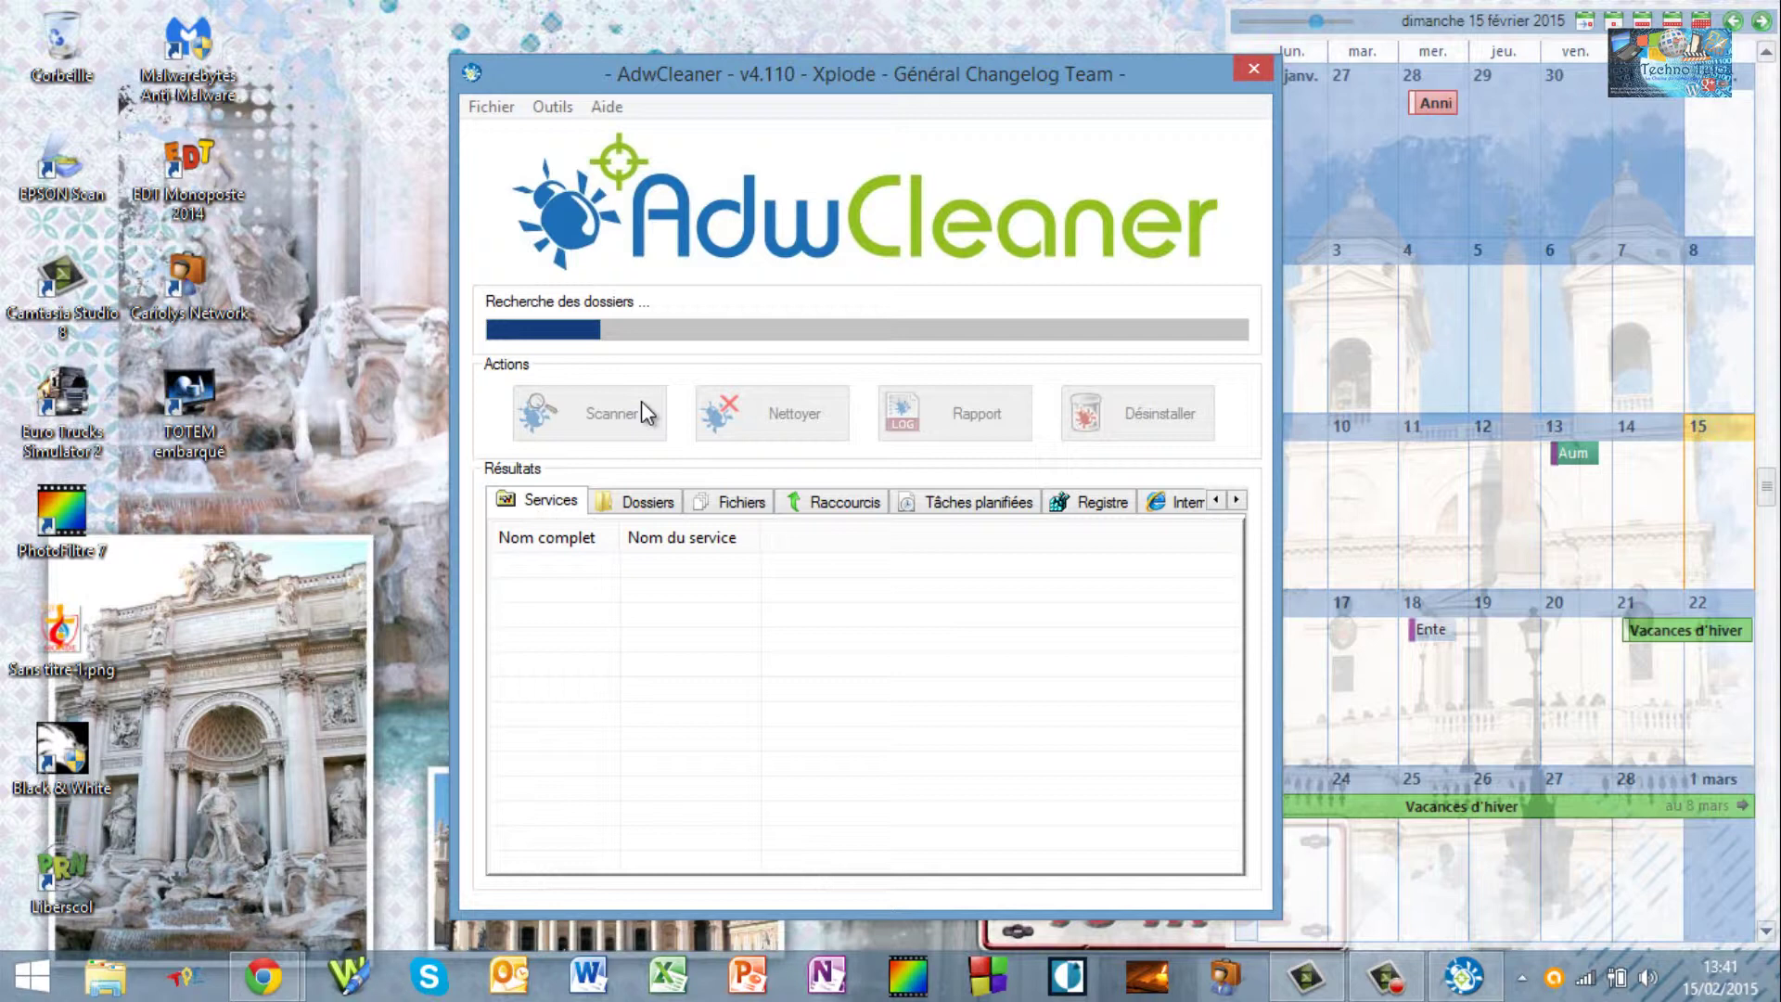
- Look over all the result categories through to Chrome, and return to the first ones while the scan runs
left_click(1236, 500)
left_click(1236, 500)
left_click(1236, 500)
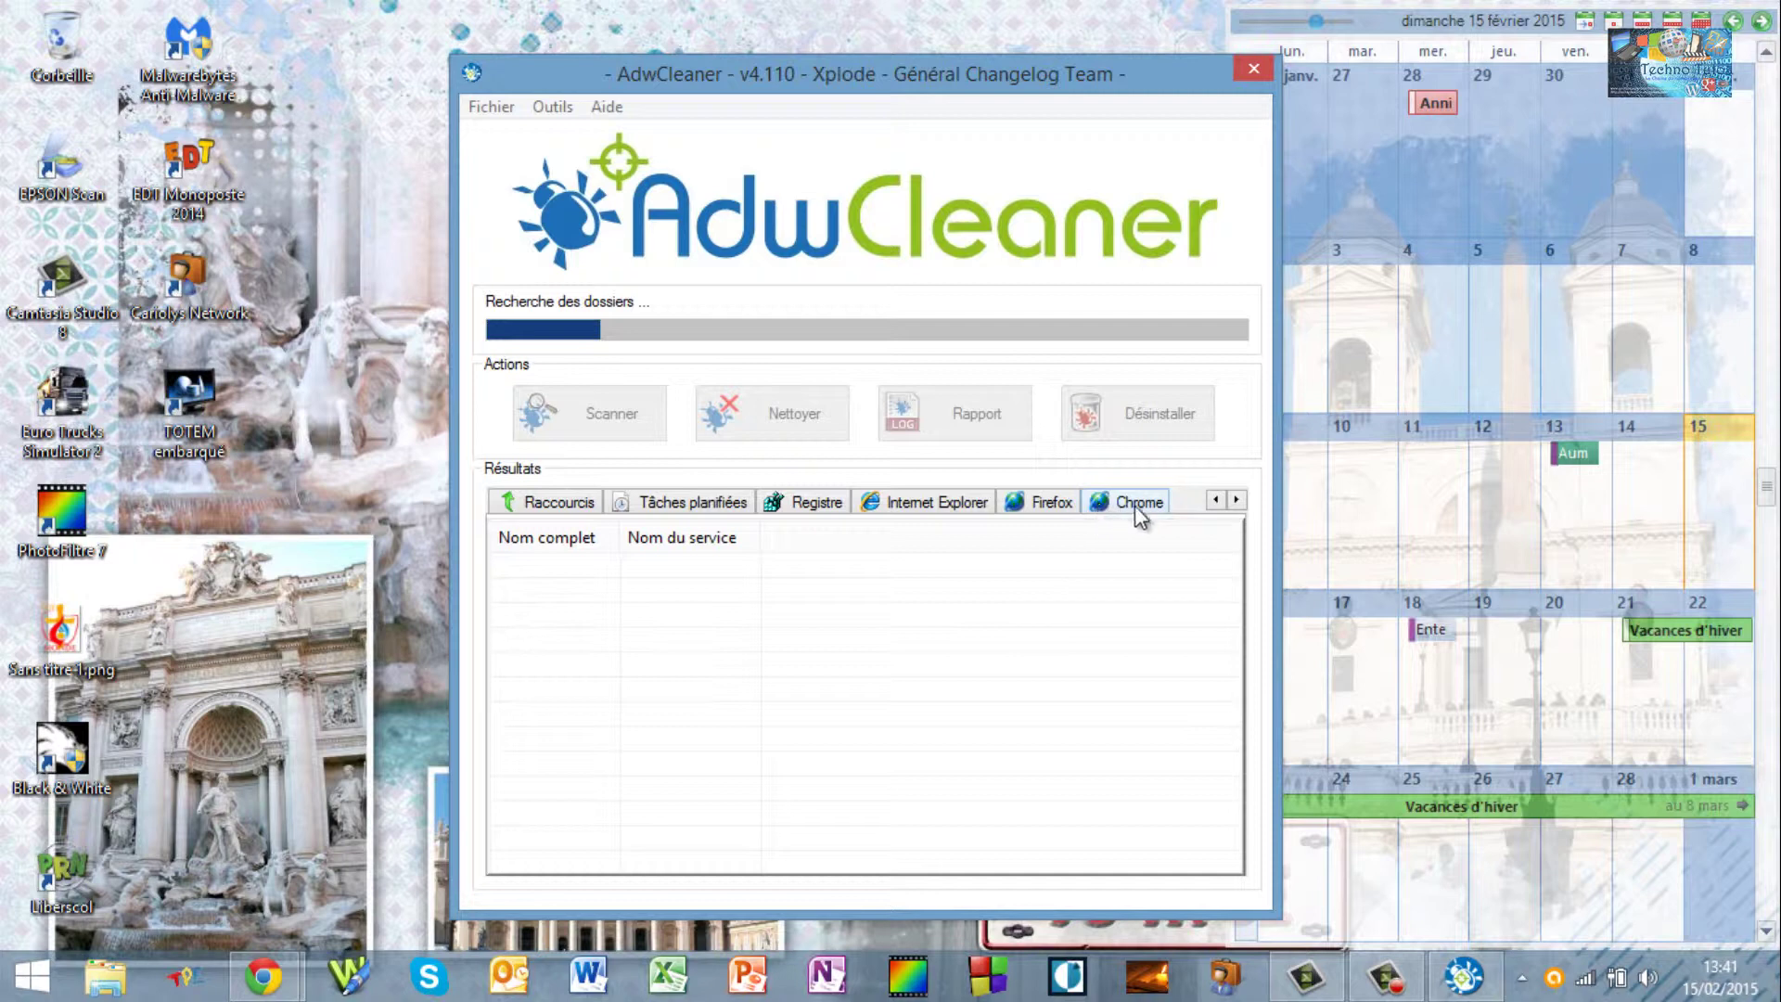
left_click(1217, 503)
left_click(1217, 503)
left_click(1217, 502)
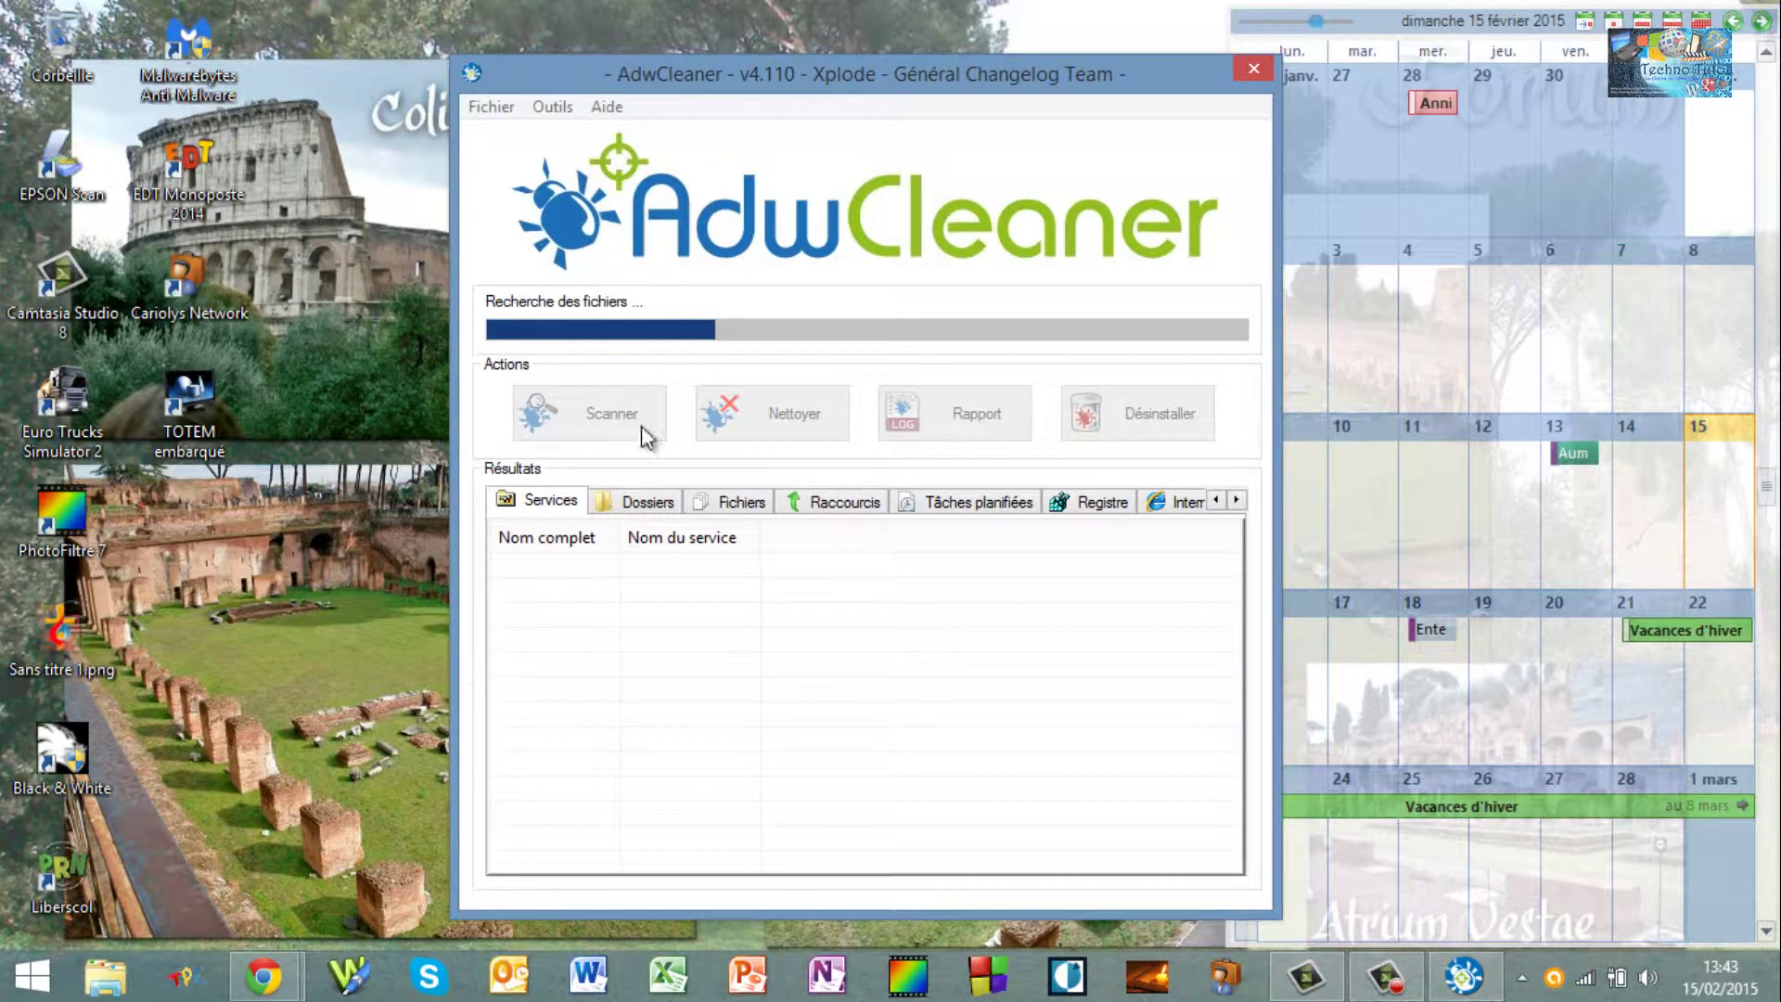
- Examine the detected folders and files, widening the Emplacement column to read their full paths
left_click(640, 506)
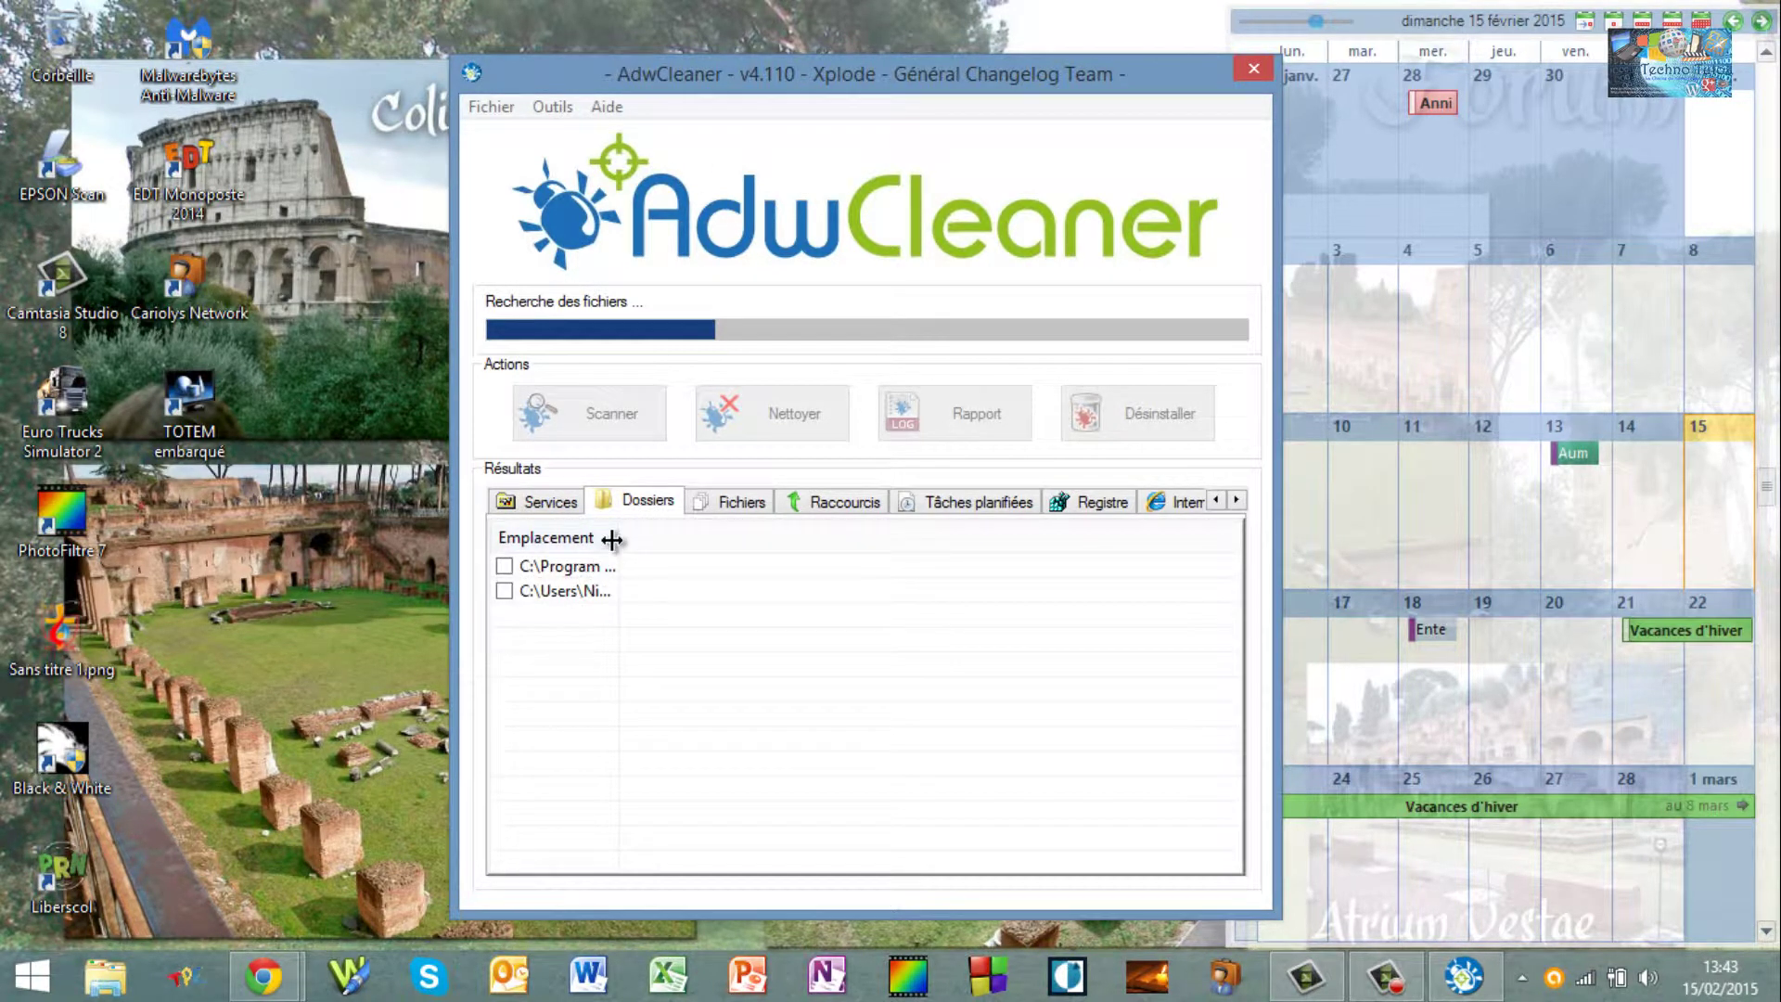
left_click_drag(617, 537, 922, 544)
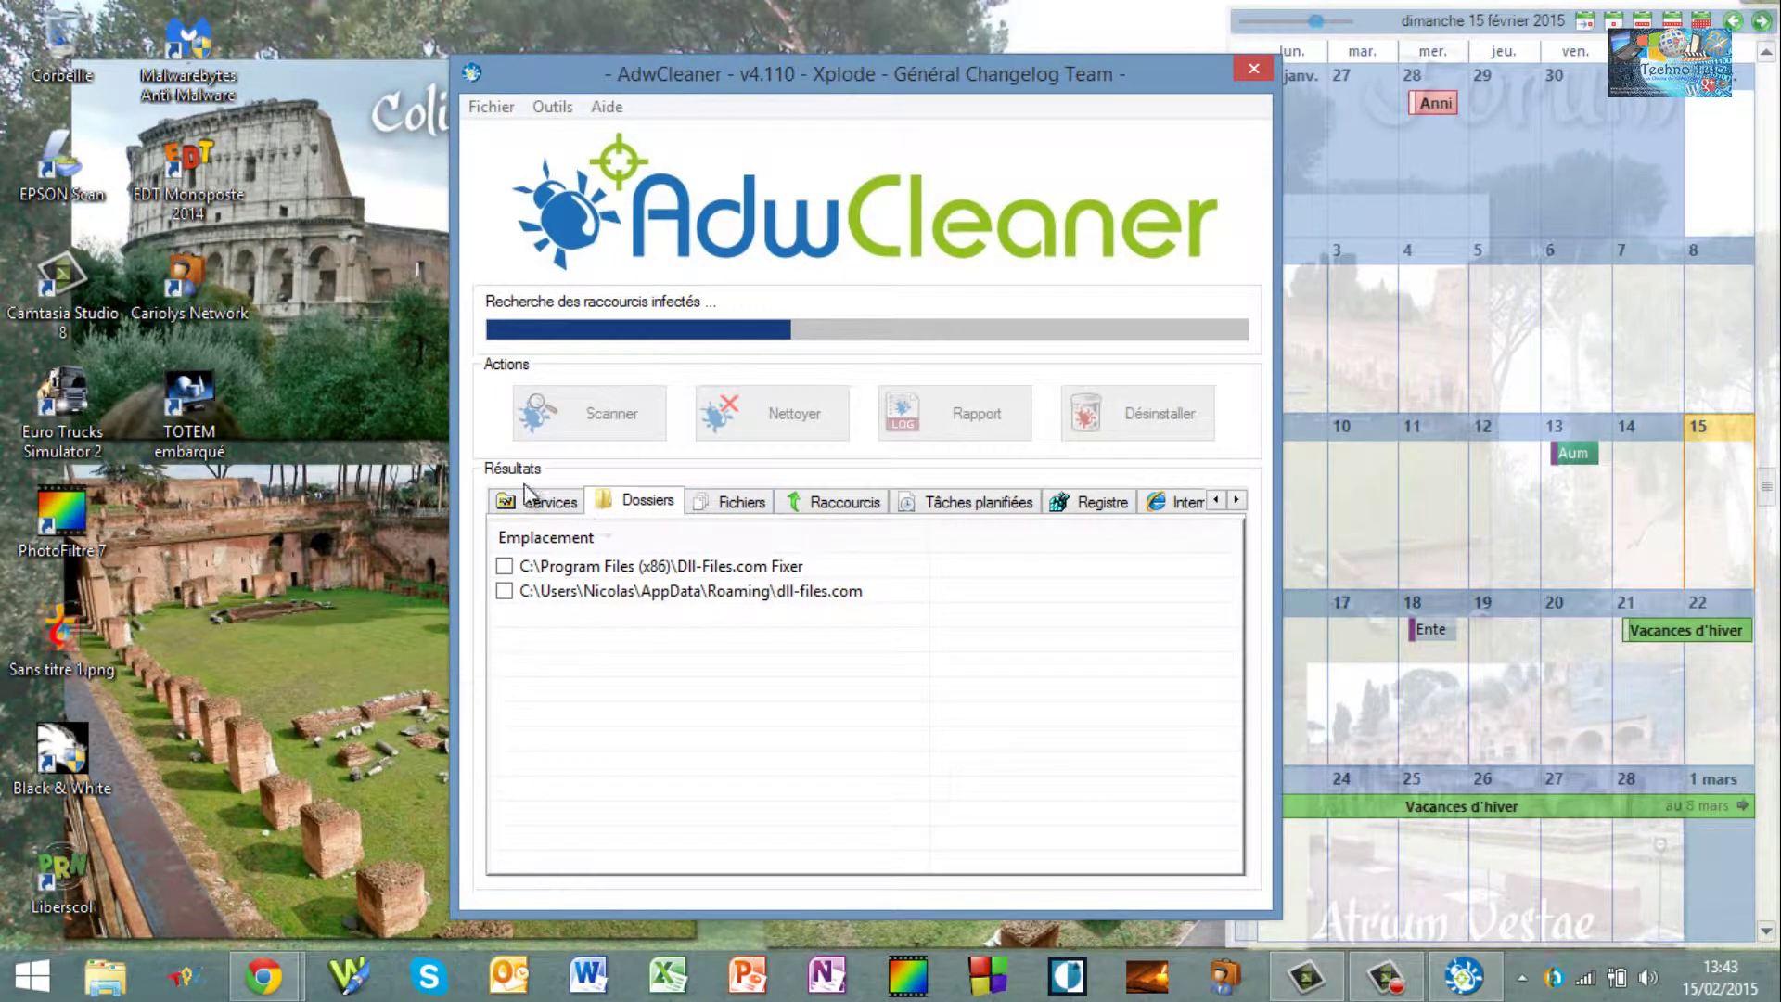
left_click(521, 501)
left_click(643, 501)
left_click(712, 506)
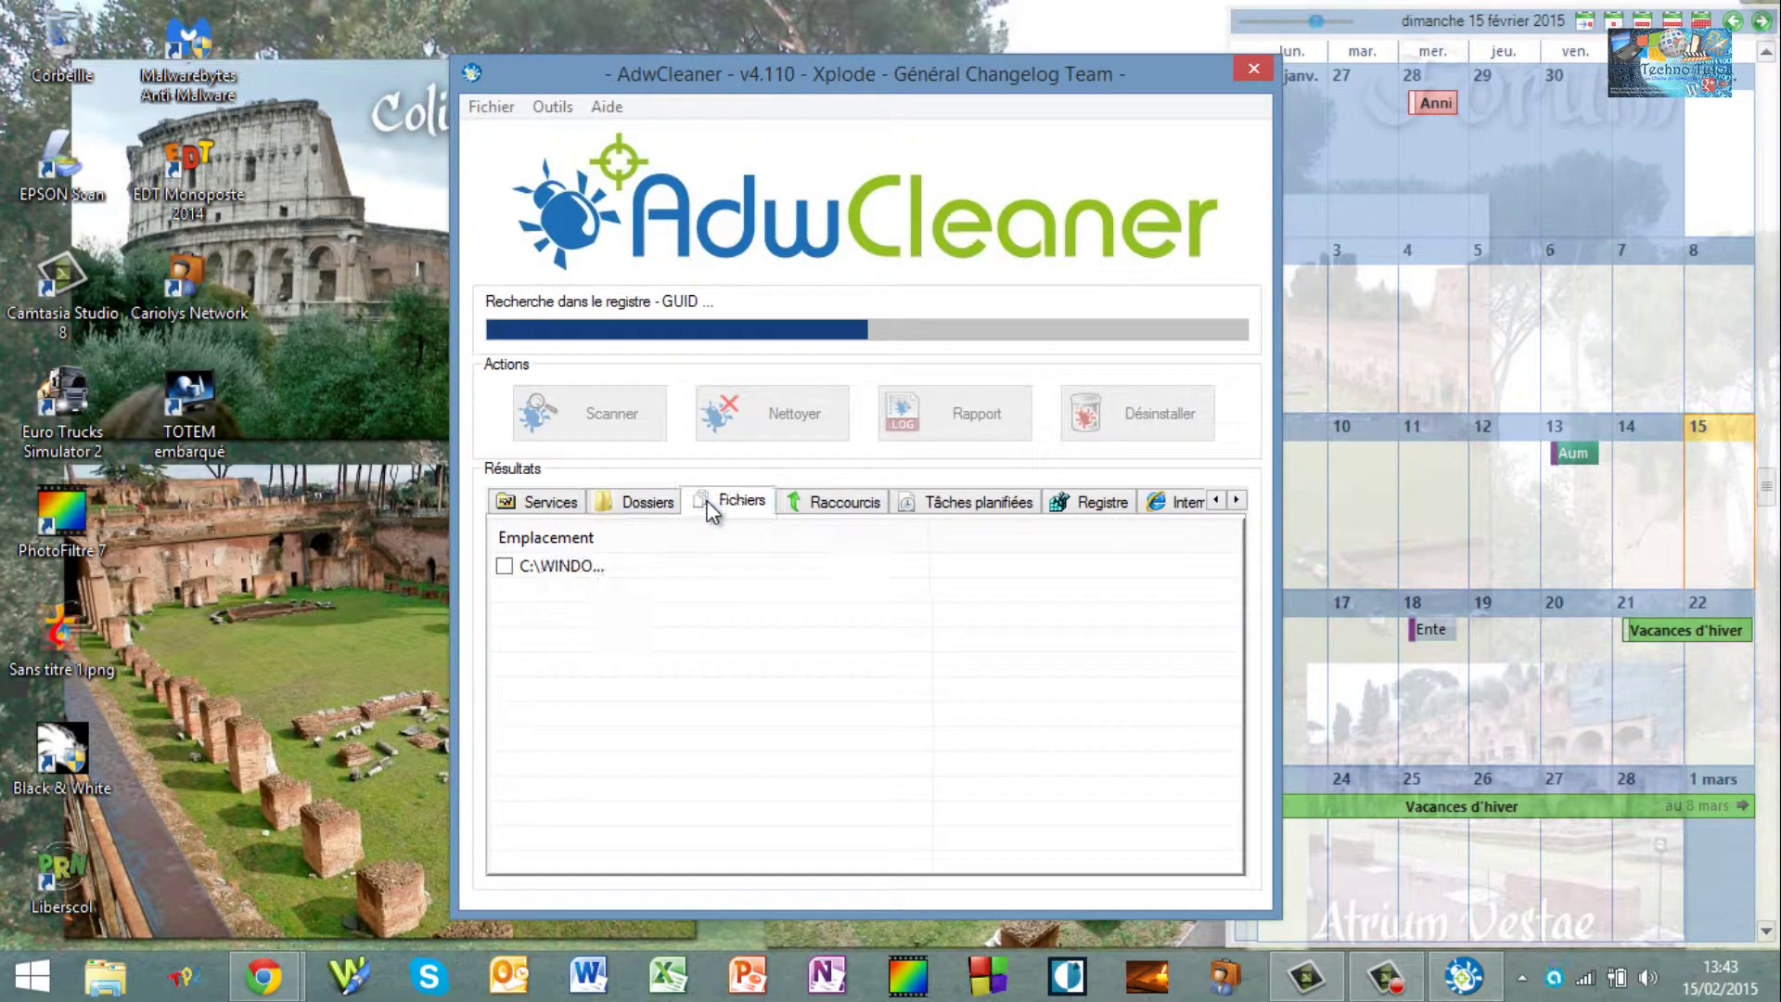
left_click_drag(620, 536, 907, 536)
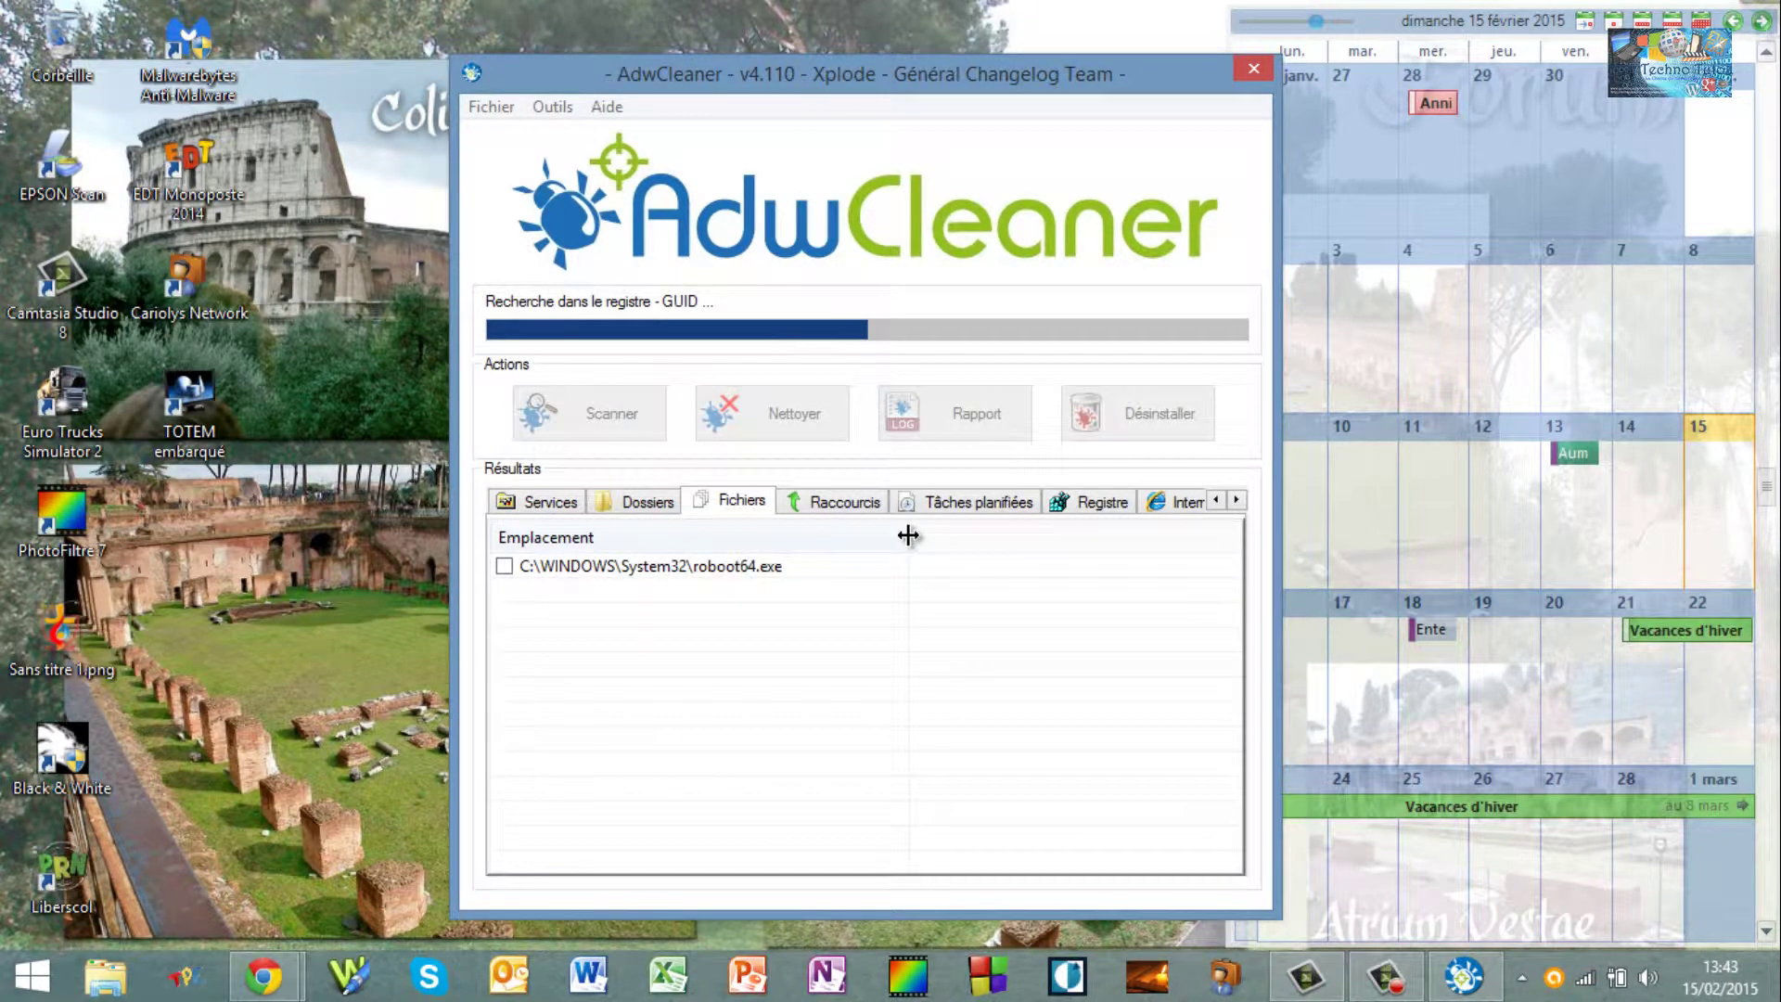
- Examine the detected shortcuts, scheduled tasks and registry keys, widening the columns to read the full entries
left_click(844, 504)
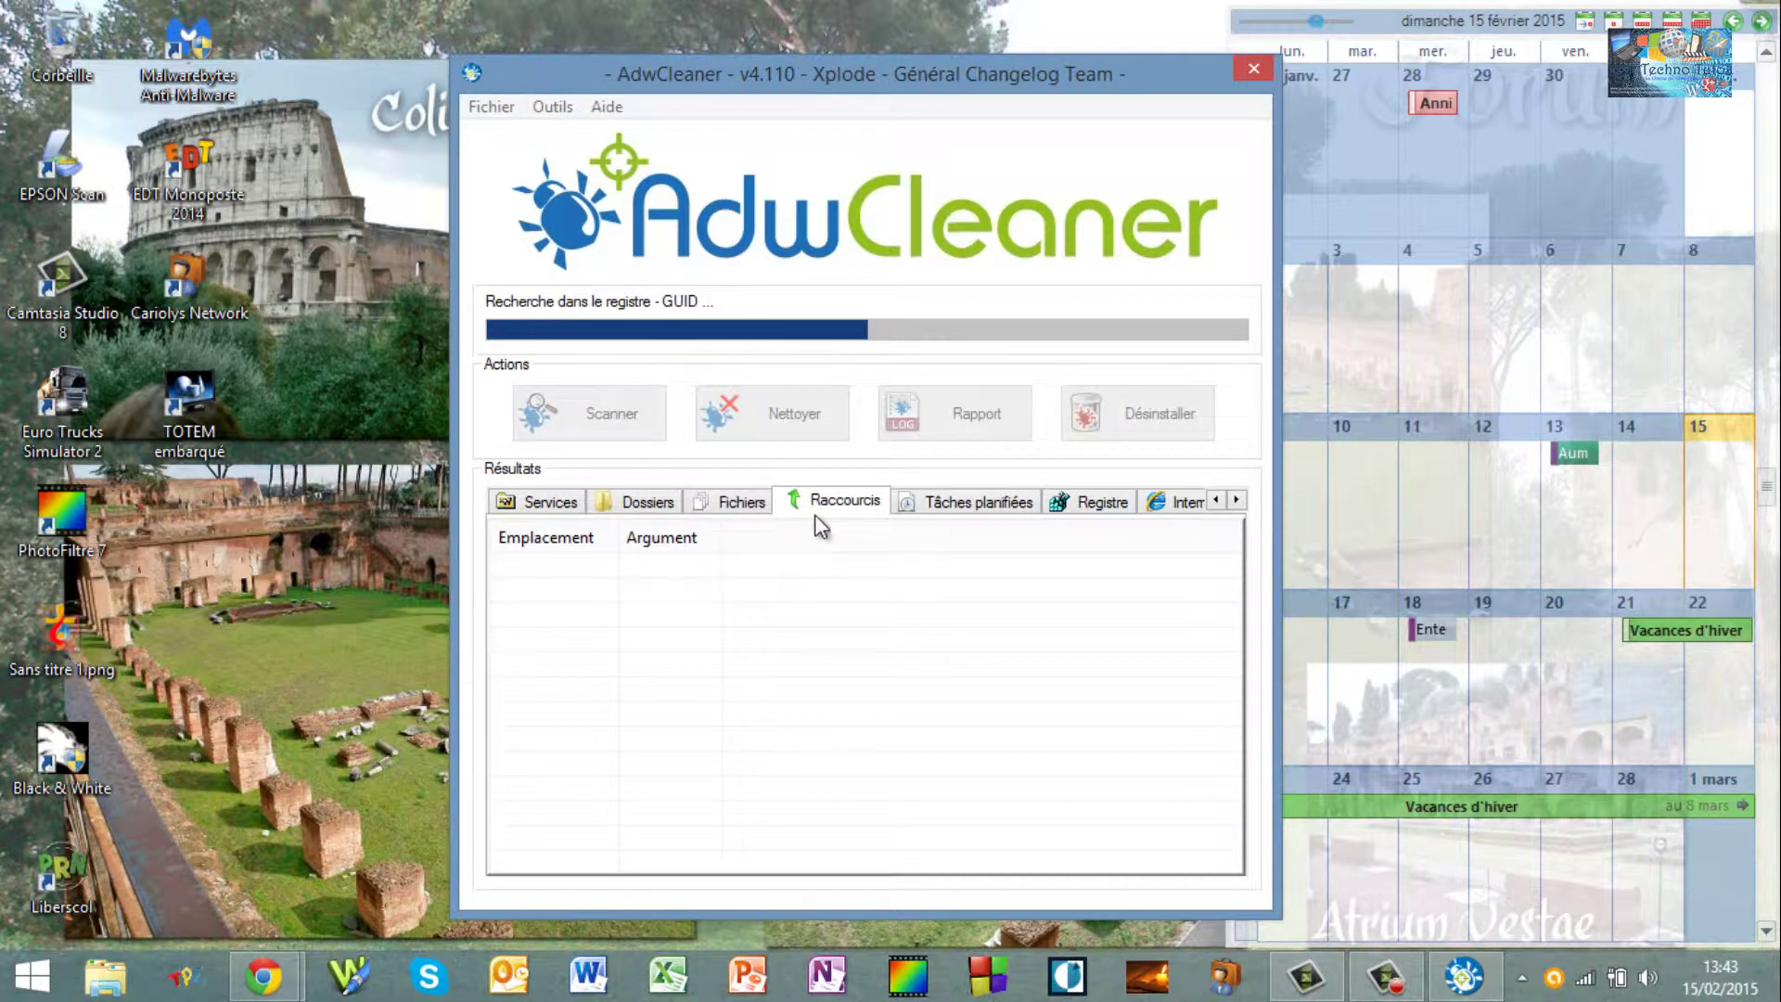
left_click(917, 499)
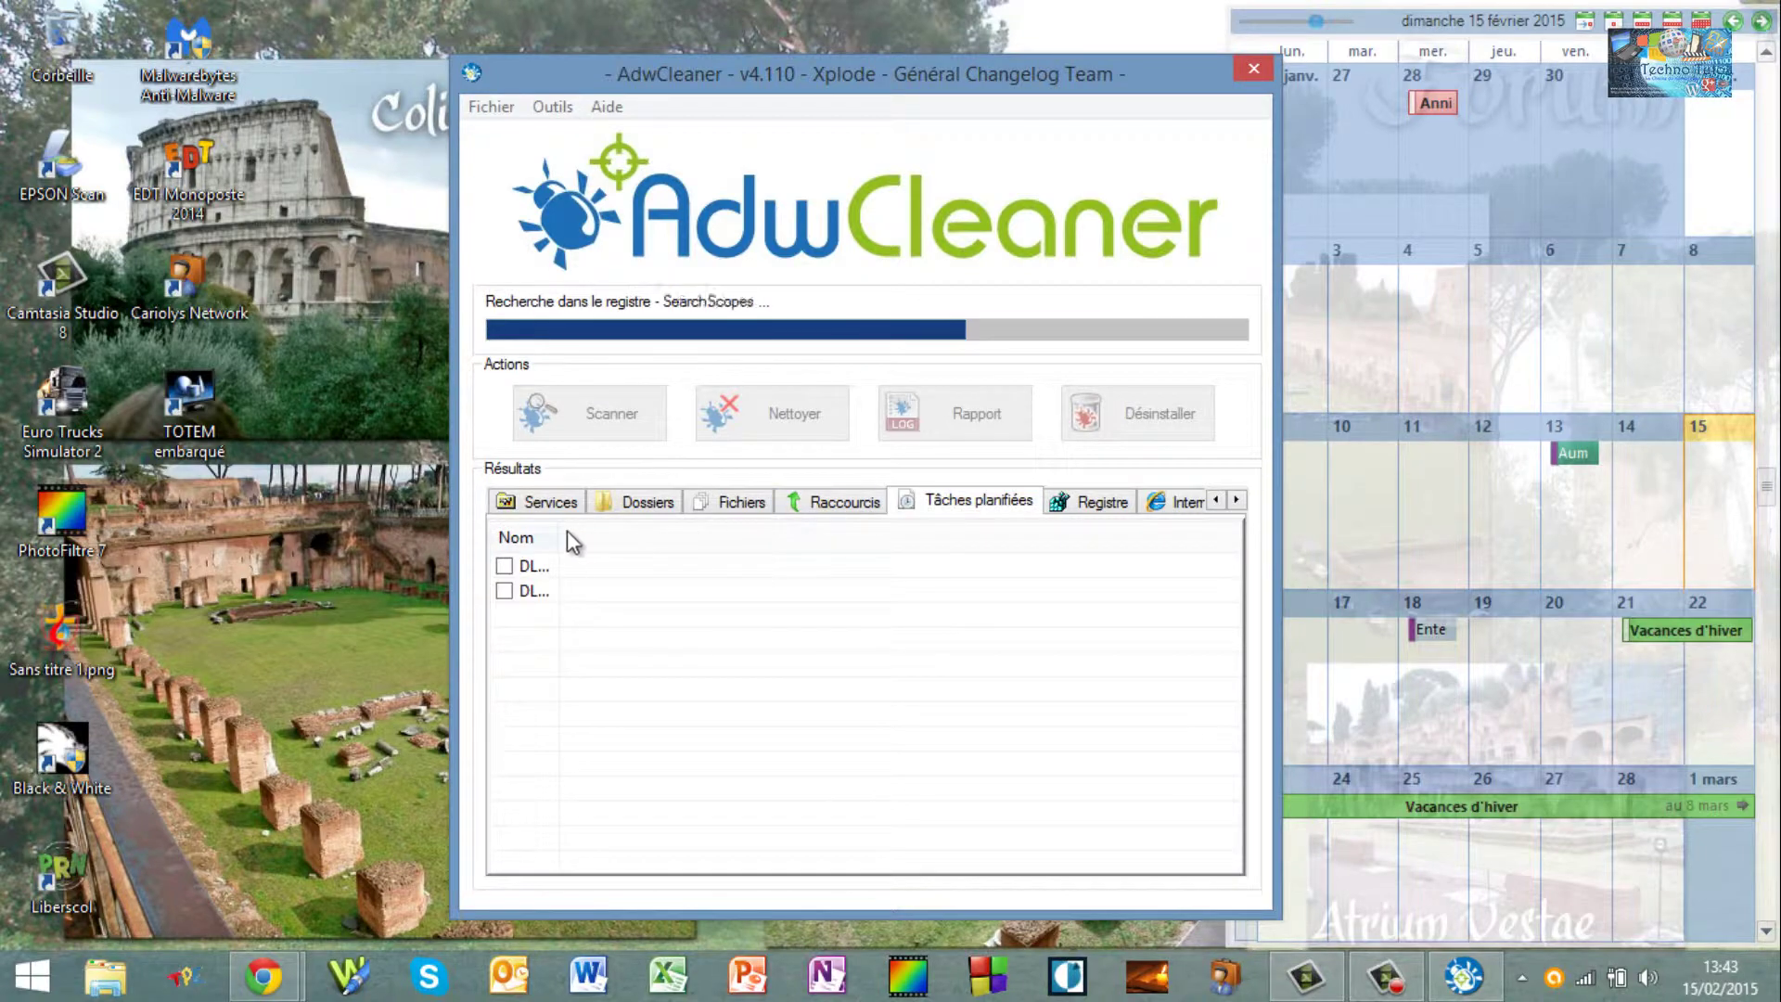
left_click_drag(601, 535, 858, 538)
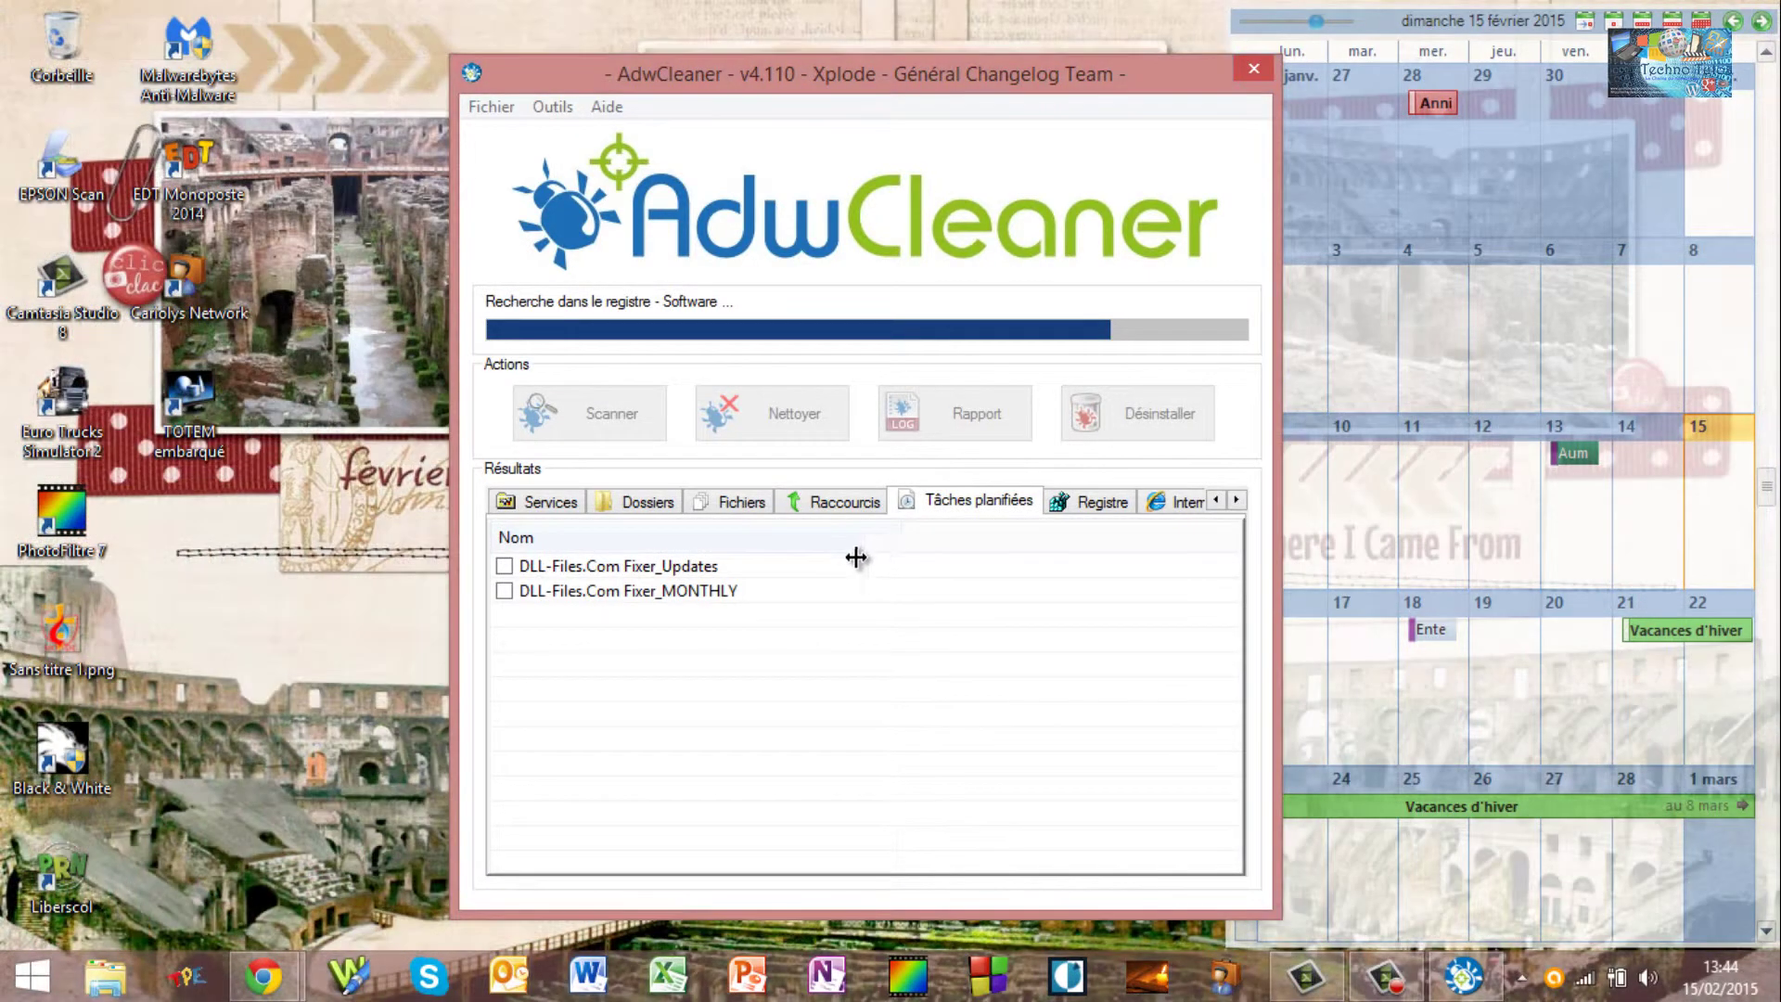
left_click(1092, 501)
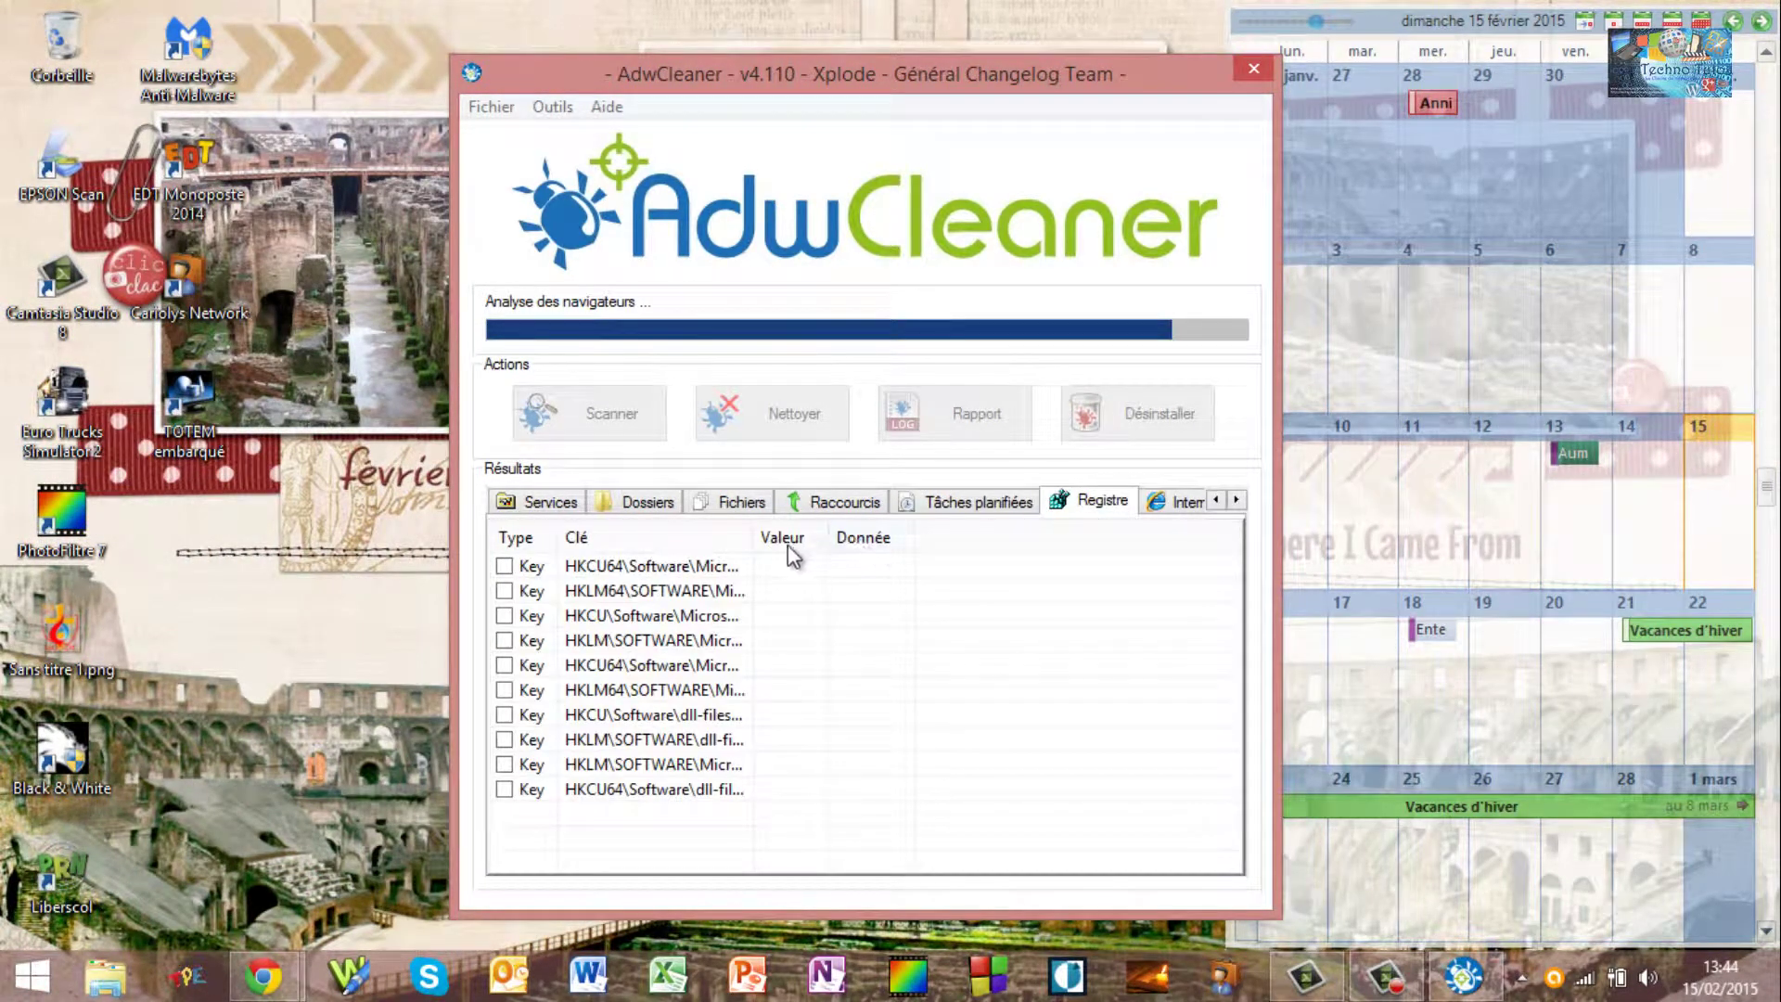
left_click_drag(749, 549, 1484, 538)
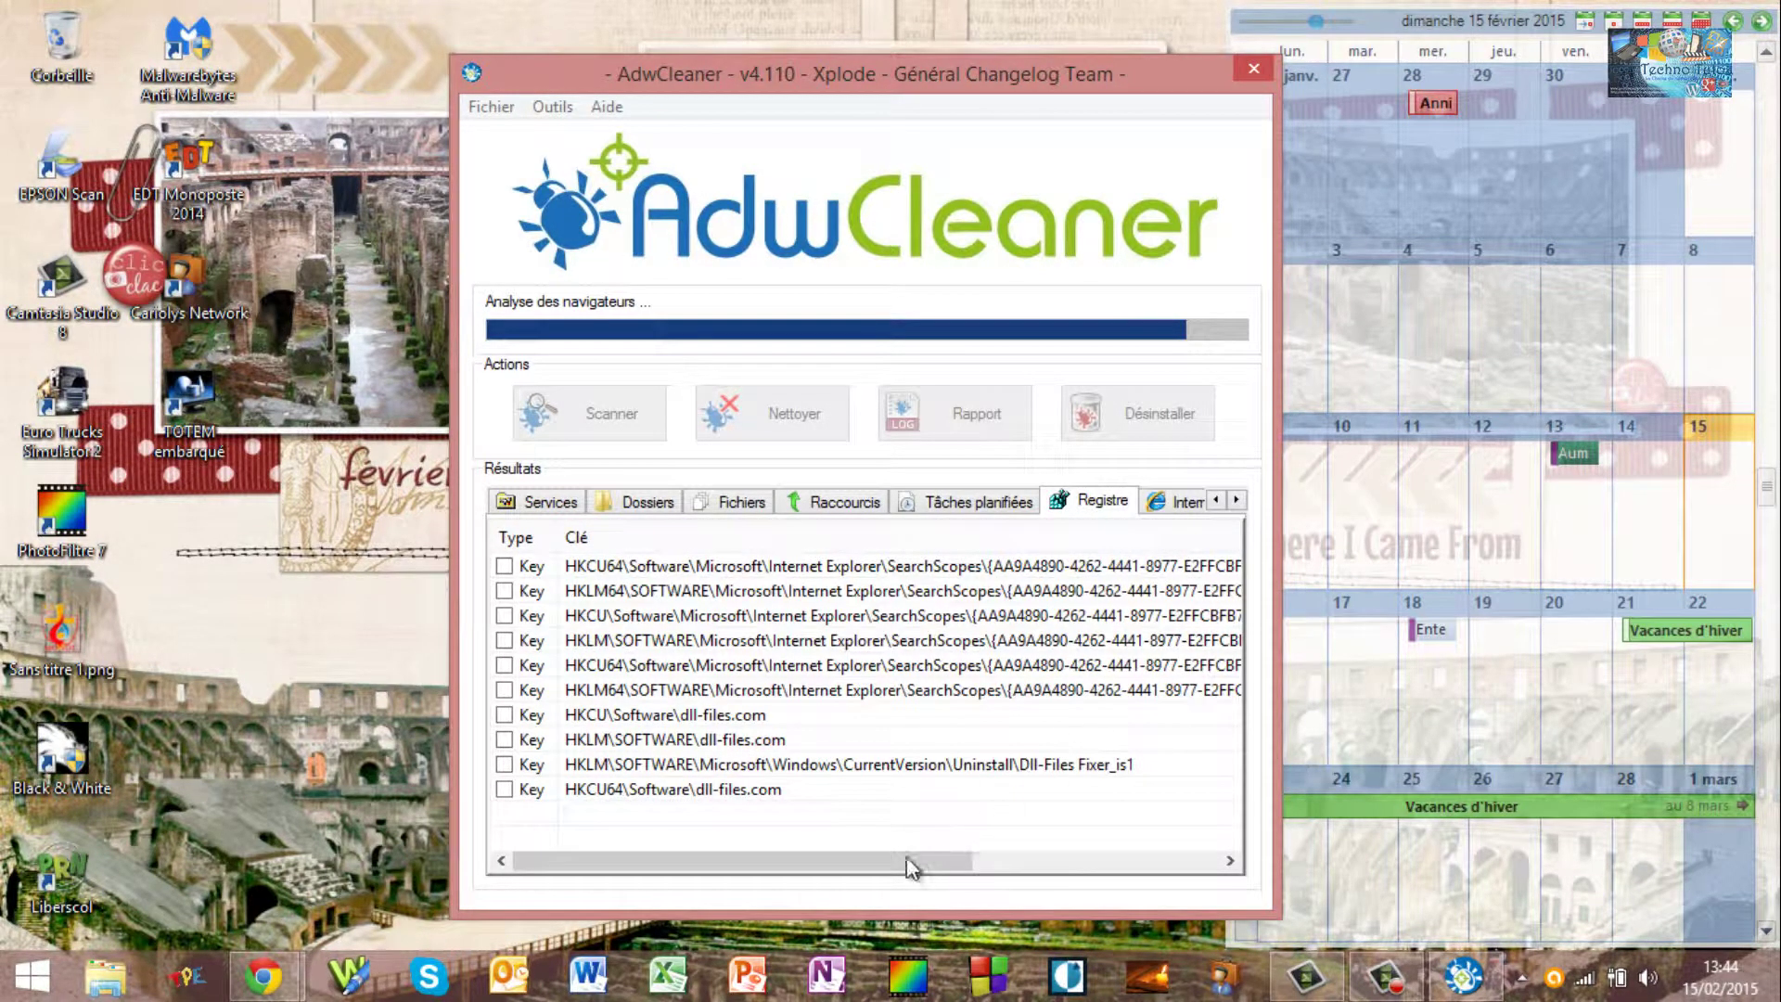
mouse_move(908, 860)
left_mouse_down()
mouse_move(1177, 826)
mouse_move(1083, 816)
mouse_move(887, 842)
left_mouse_up()
- Check the scan results for the Internet Explorer, Firefox and Chrome browsers
left_click(1165, 500)
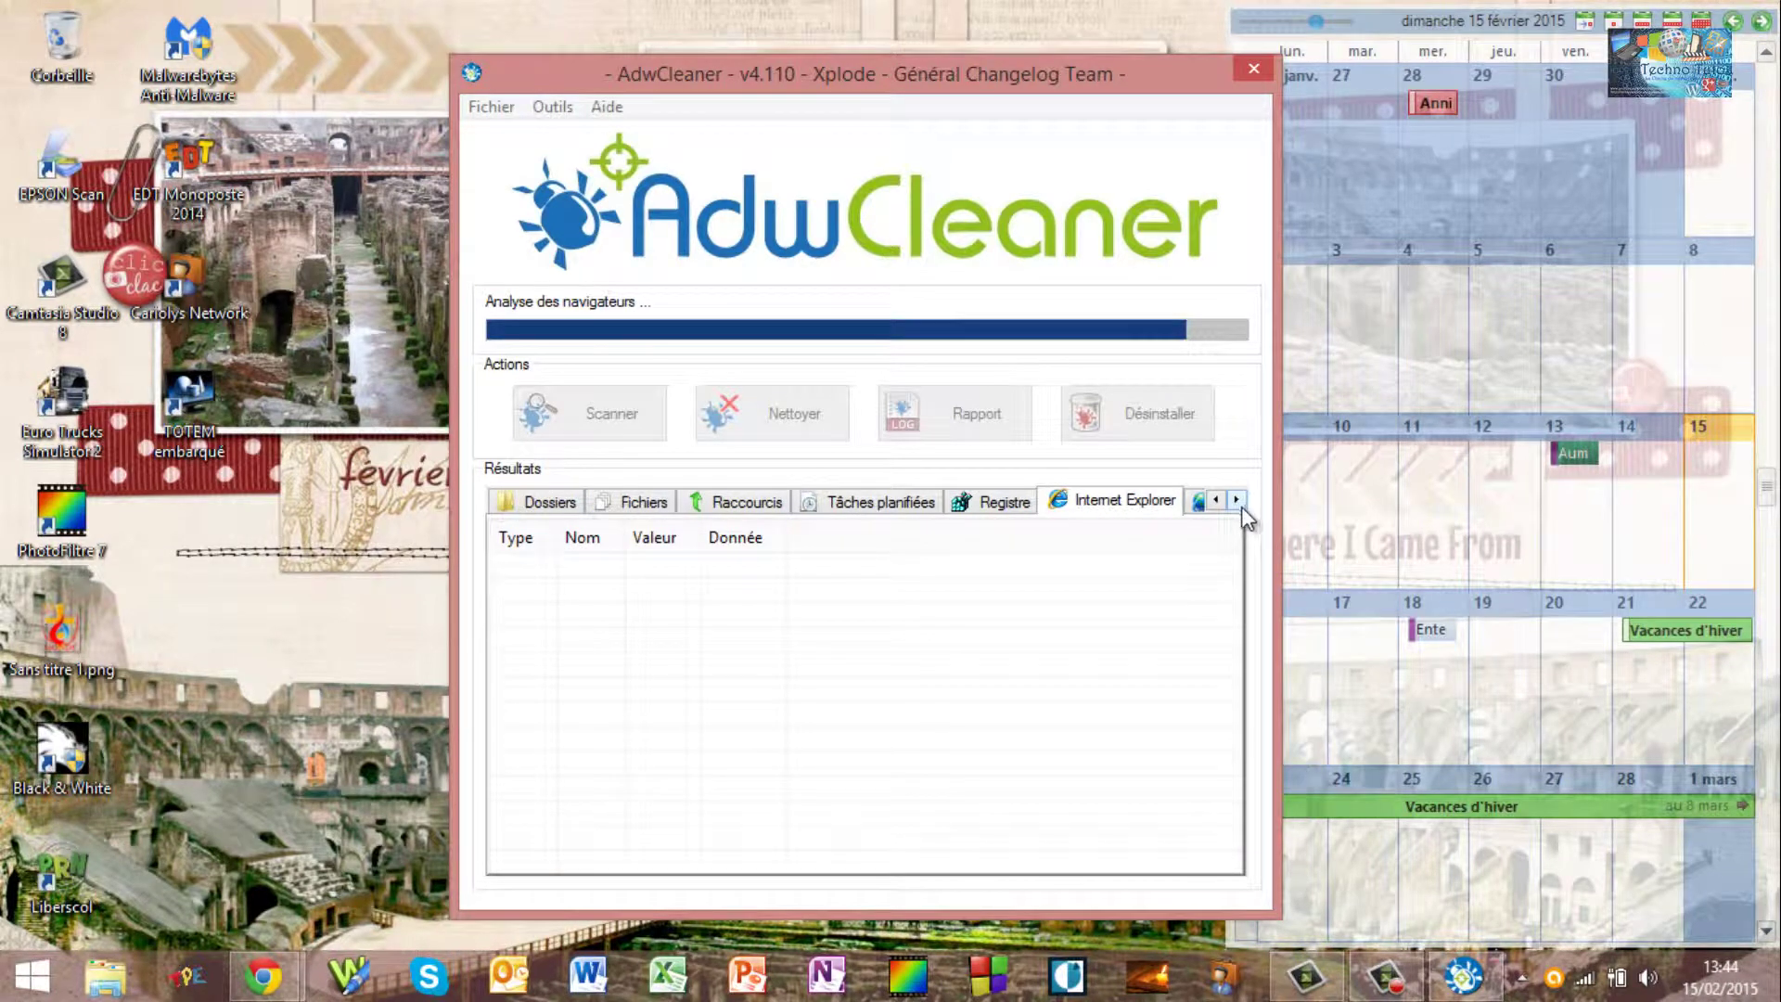
left_click(1239, 502)
left_click(1239, 502)
left_click(1040, 506)
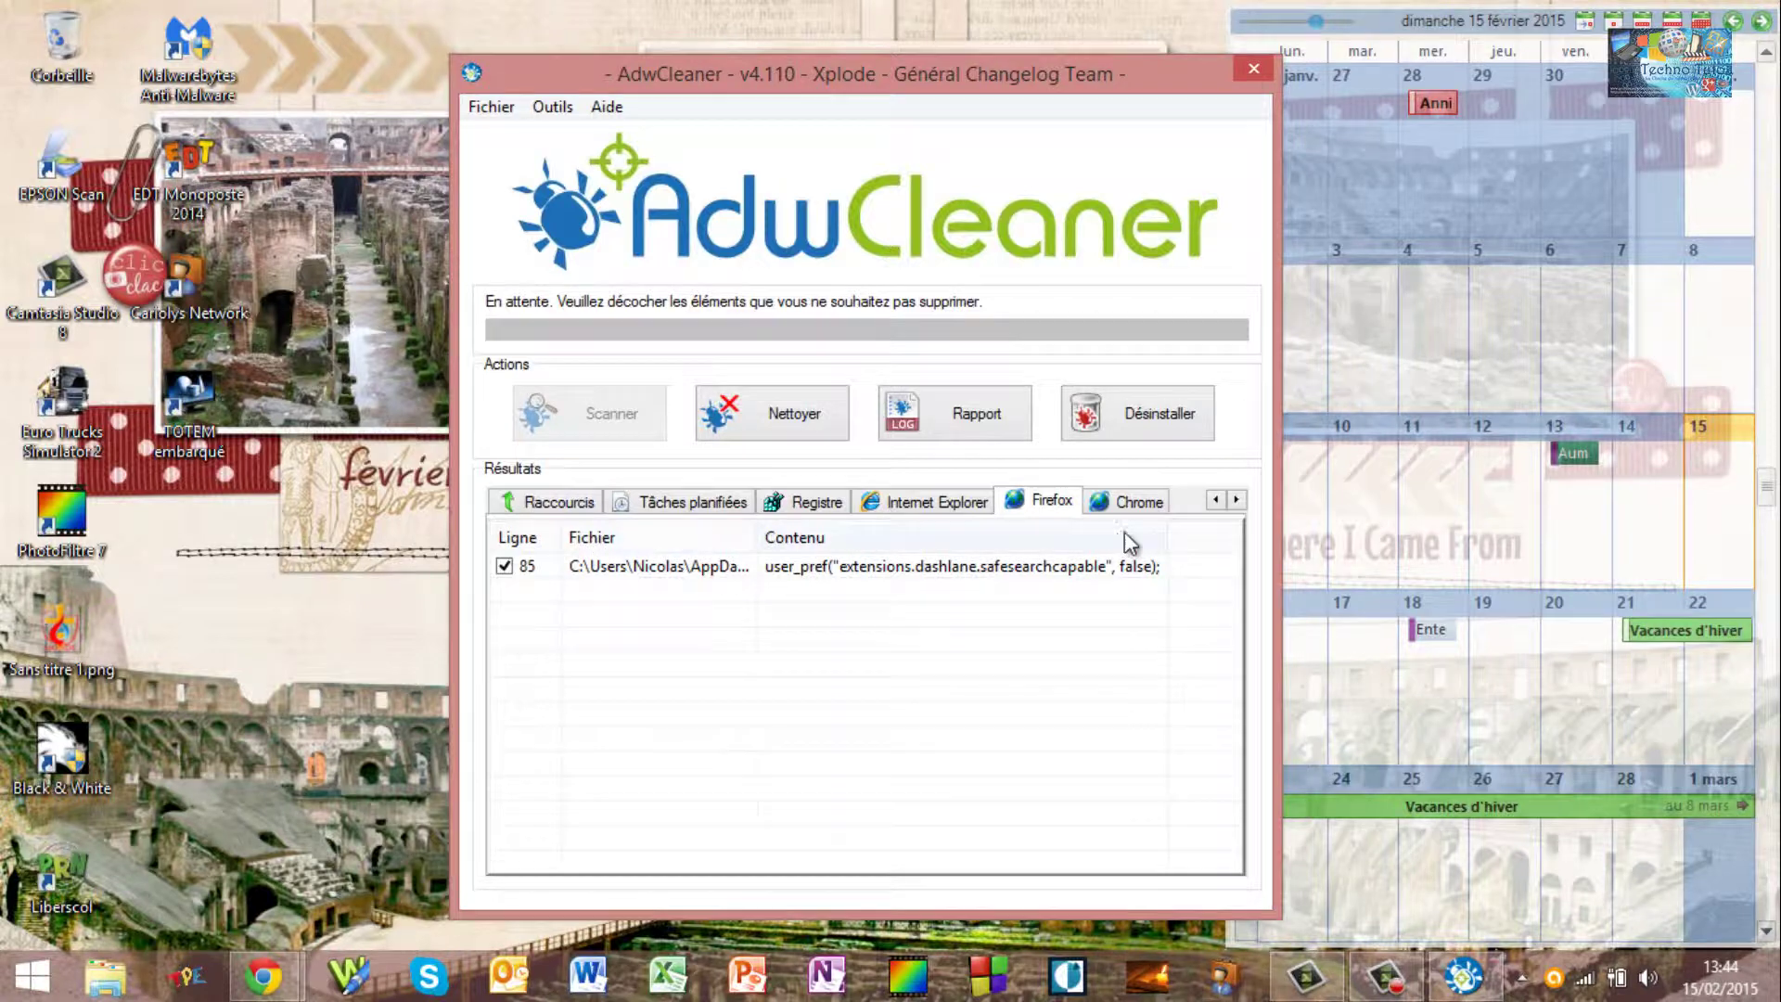
left_click(1124, 503)
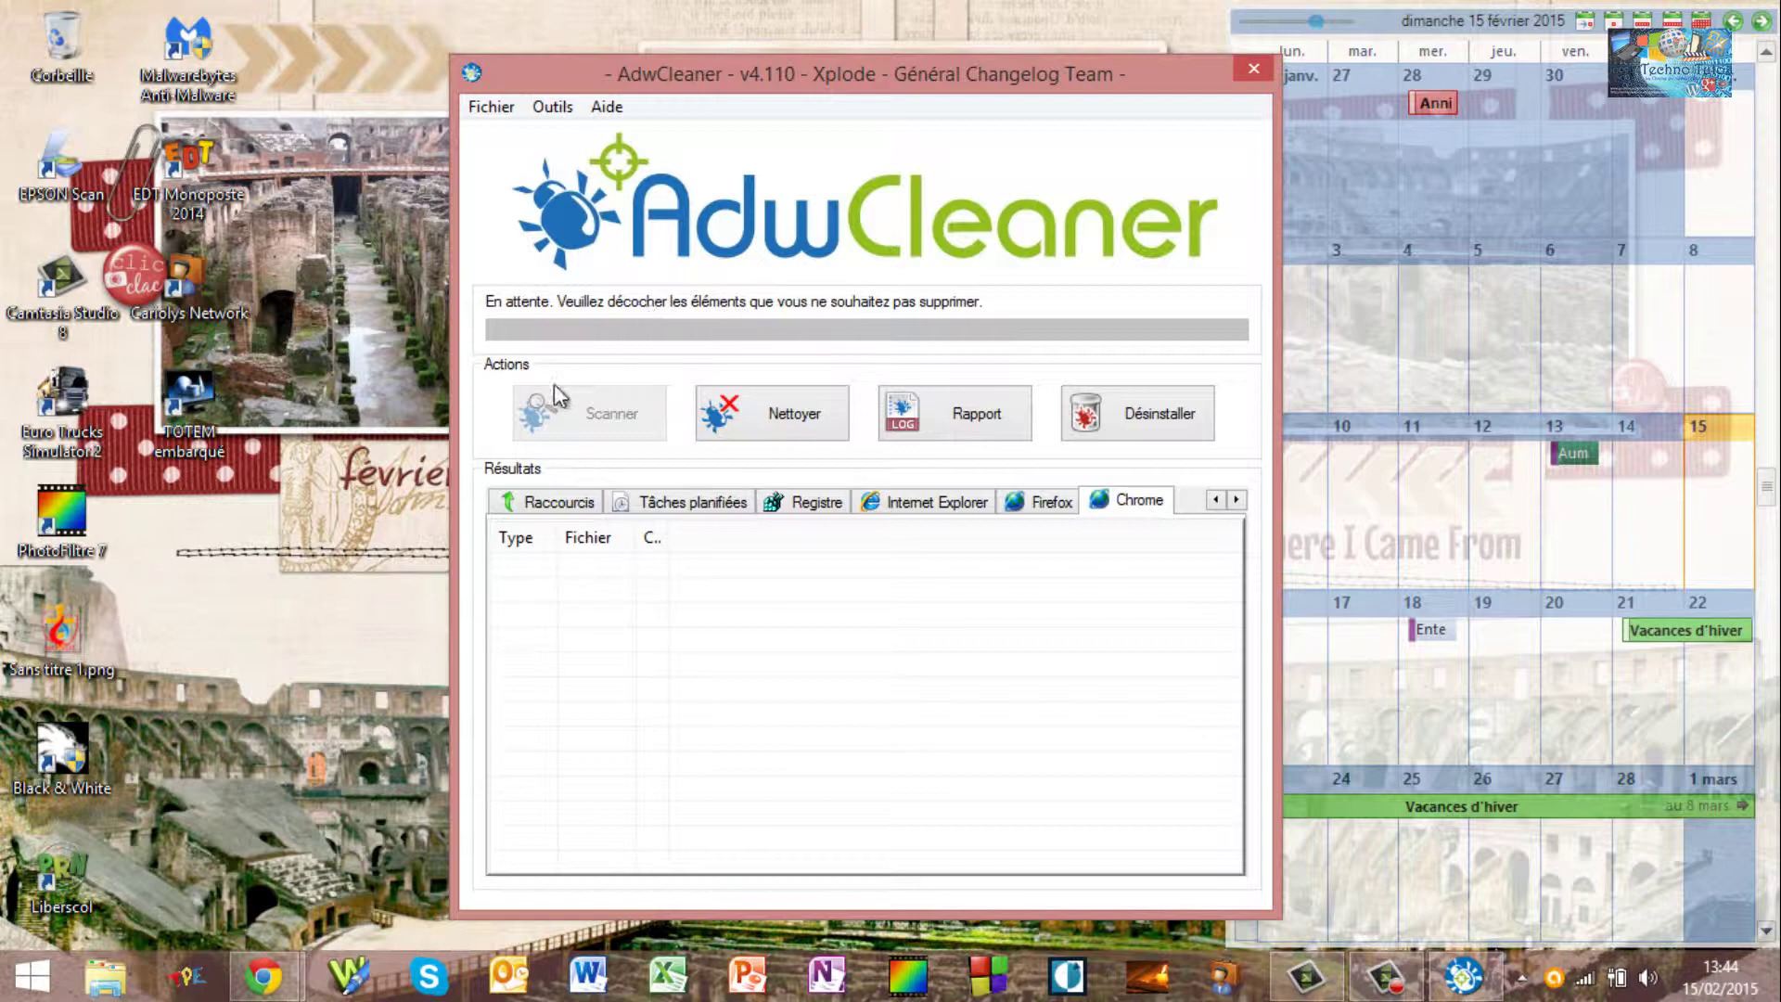
- Review the finished scan's results for services, folders, files and shortcuts, widening the folder path column
left_click(543, 501)
left_click(1216, 500)
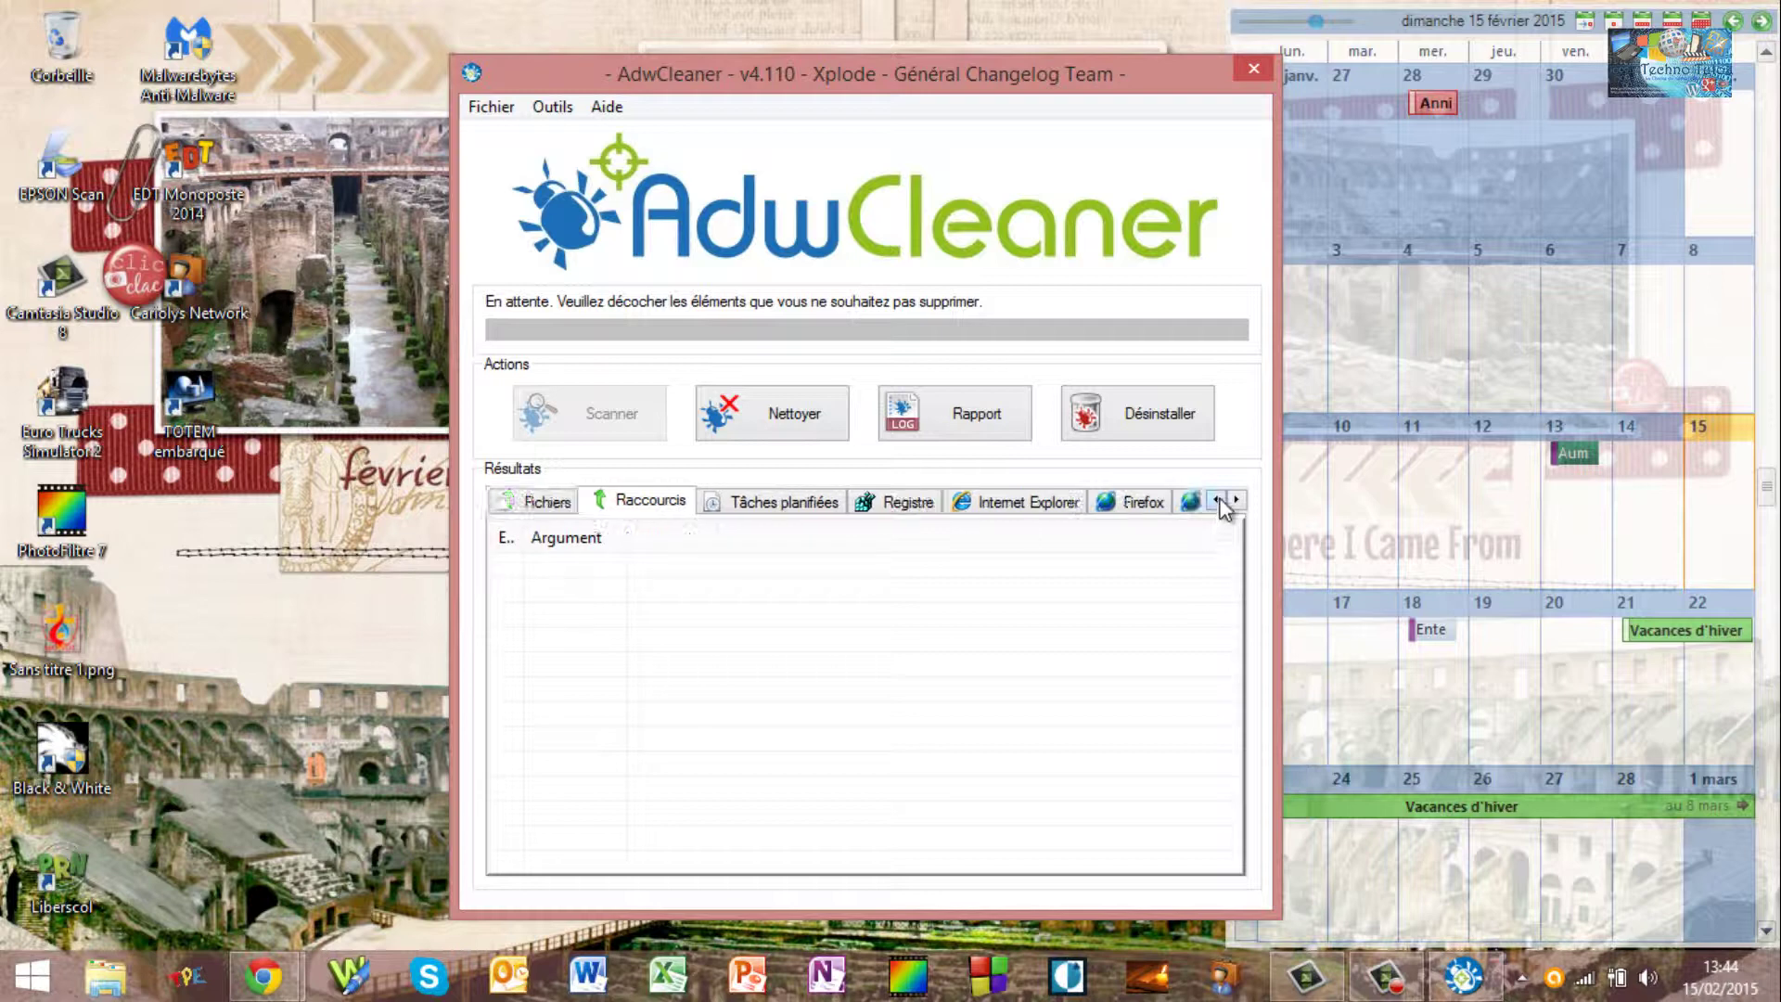
left_click(1216, 500)
left_click(575, 510)
left_click(1216, 500)
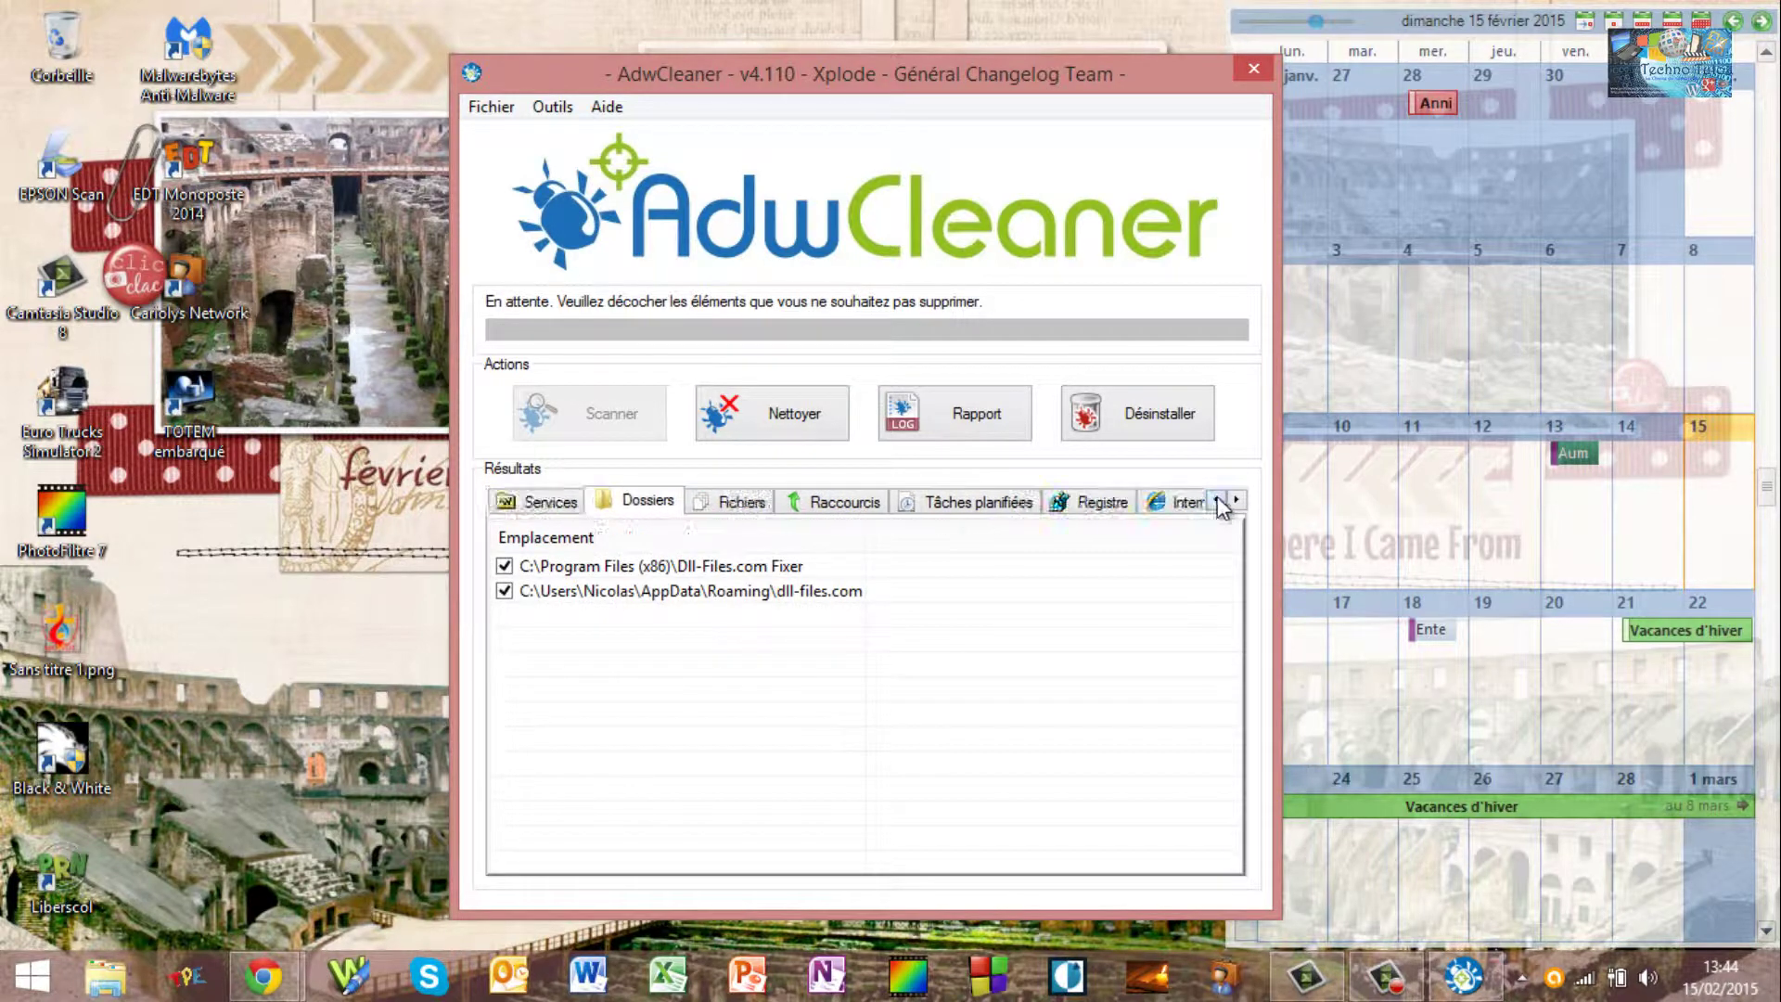
left_click(555, 506)
left_click(648, 504)
left_click(505, 567)
left_click_drag(864, 531, 969, 537)
left_click(719, 504)
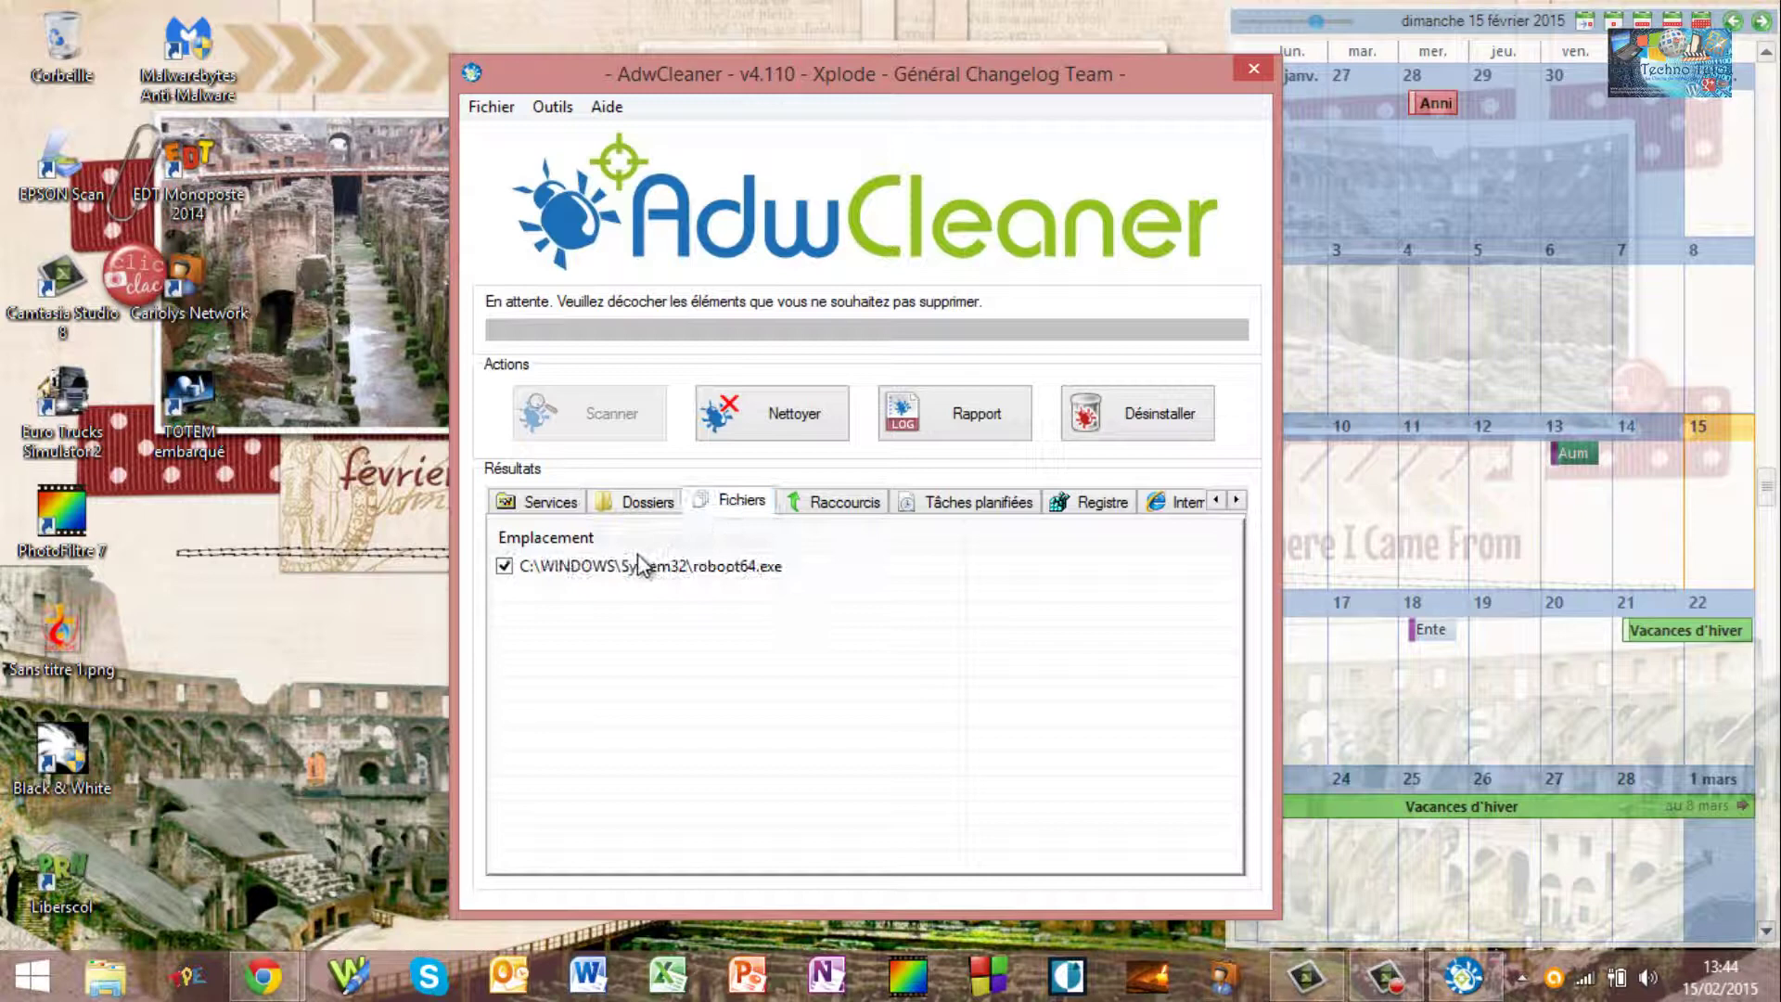
left_click(806, 509)
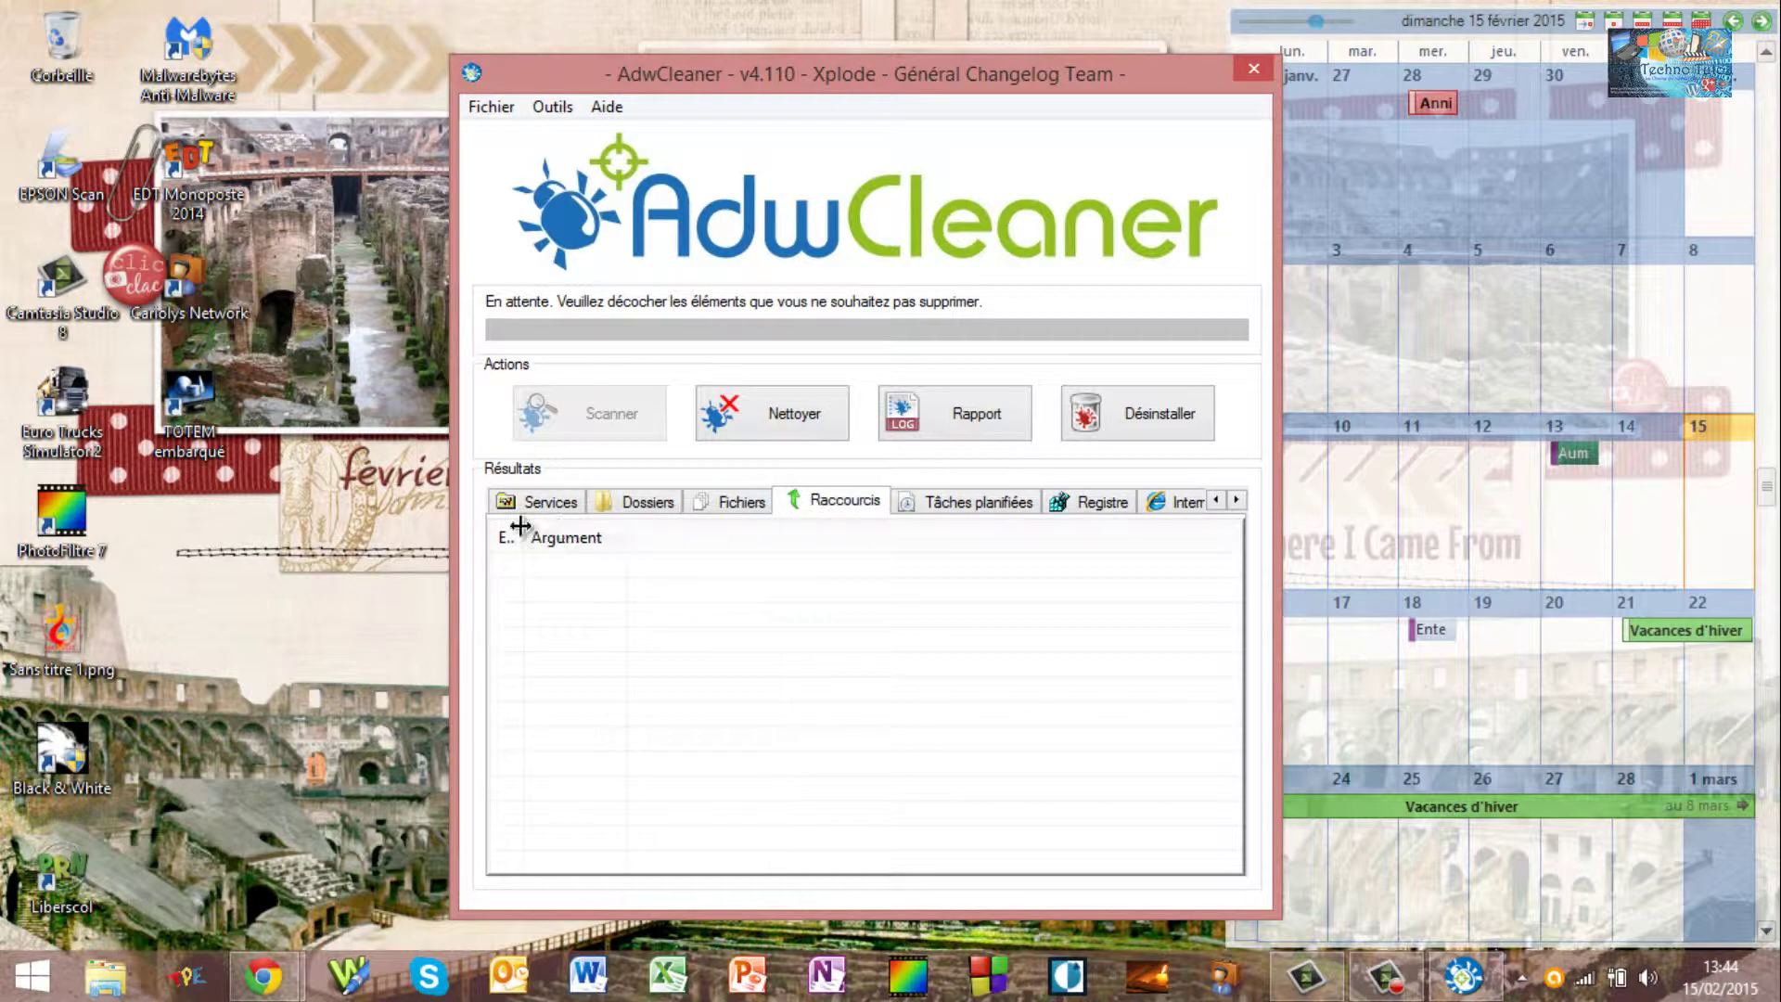
- Exclude the two DLL-Files.Com Fixer scheduled tasks from removal and include both again
left_click(927, 508)
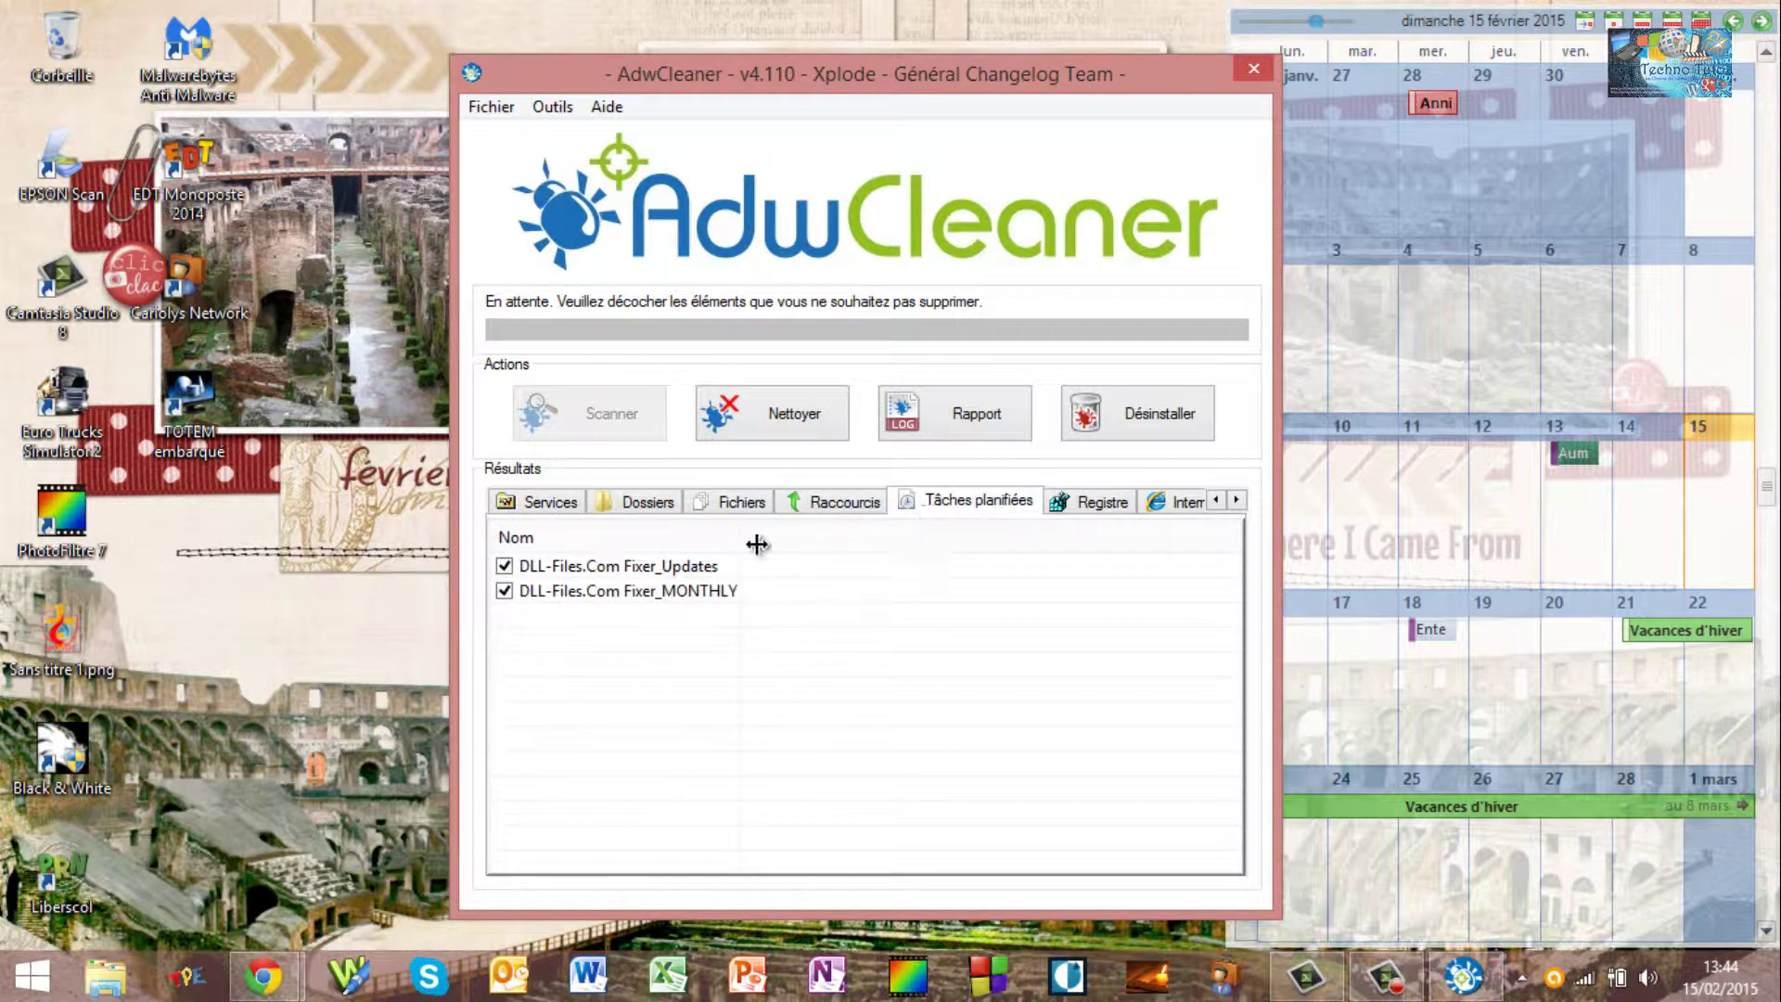
left_click(504, 565)
left_click(504, 591)
left_click(504, 566)
left_click(504, 567)
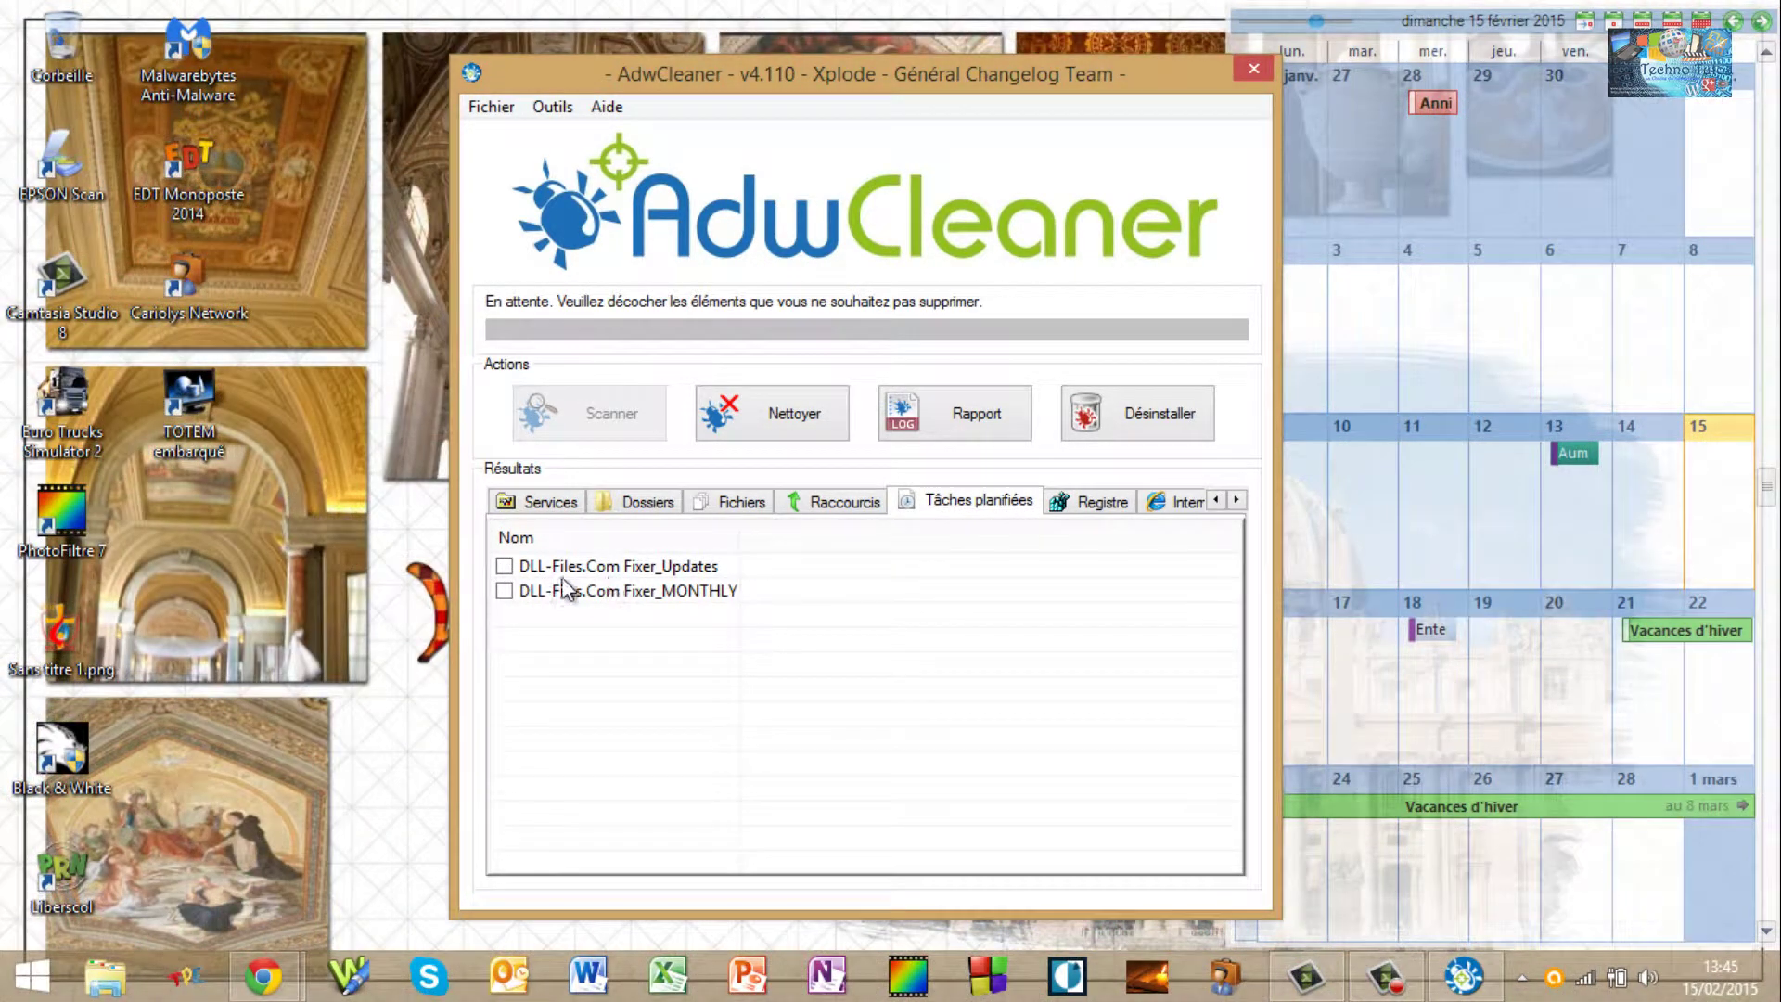
left_click(522, 574)
left_click(503, 566)
left_click(504, 591)
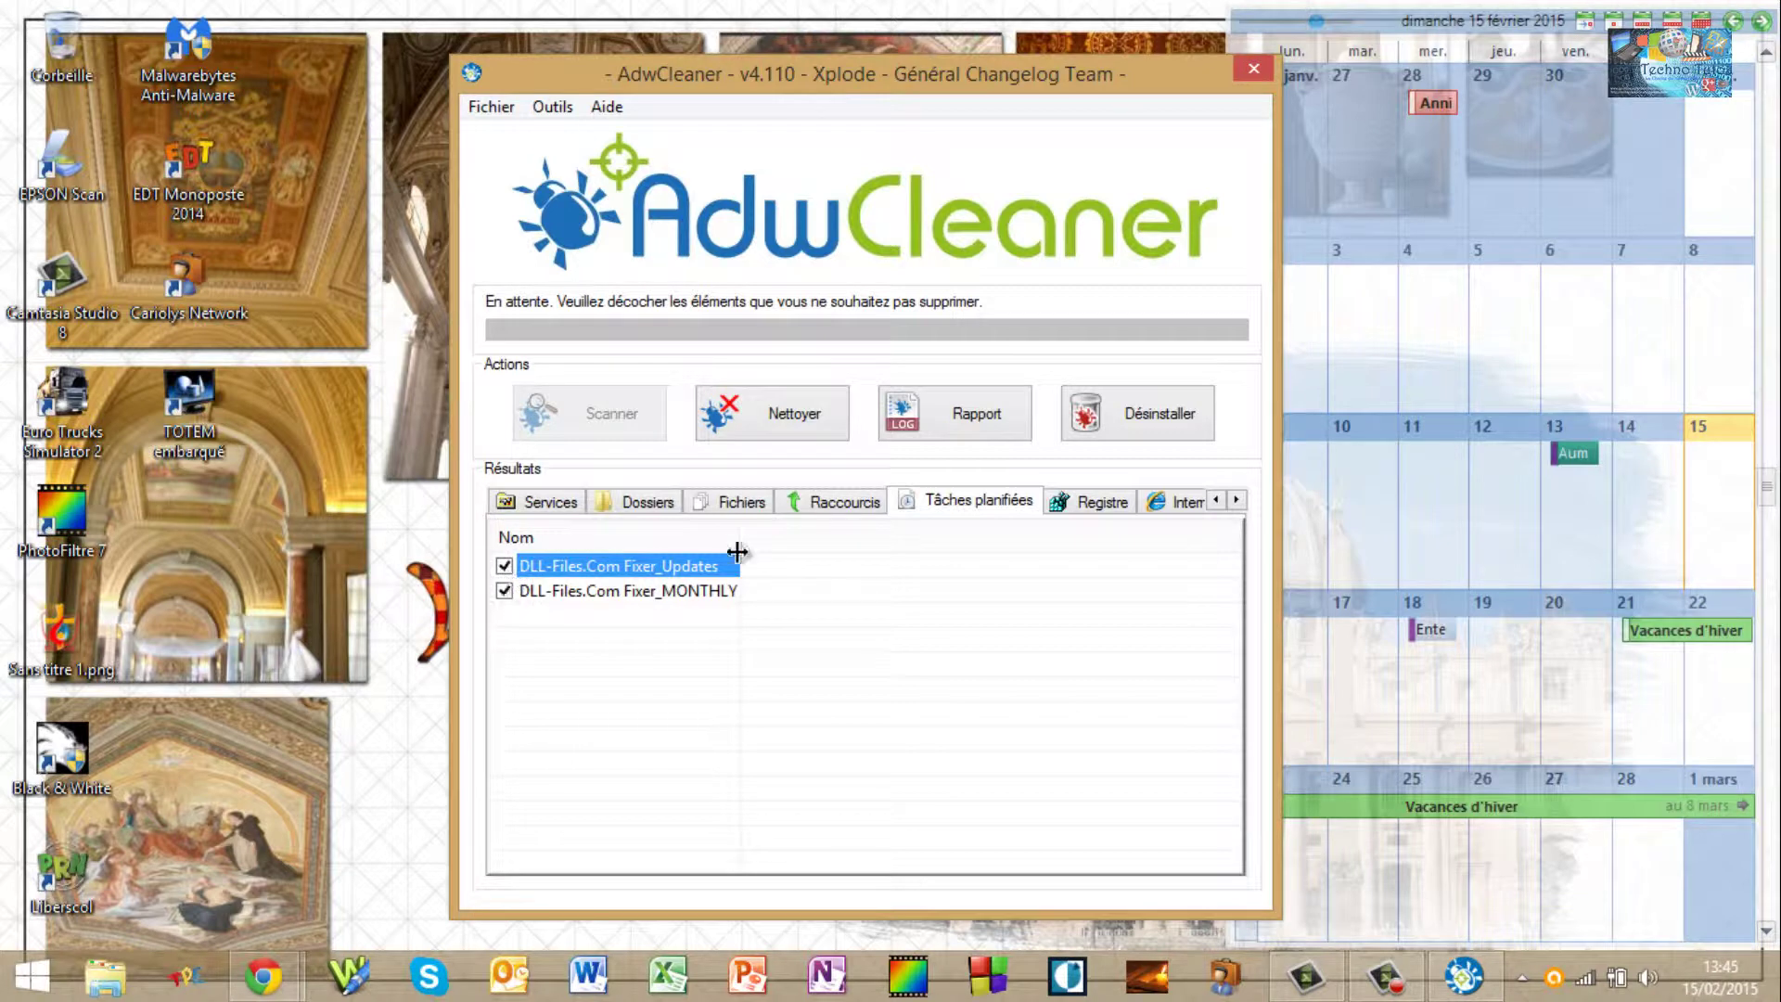
- Review the registry keys, the Internet Explorer, Firefox and Chrome entries, and the shortcuts selected for removal
left_click(1076, 502)
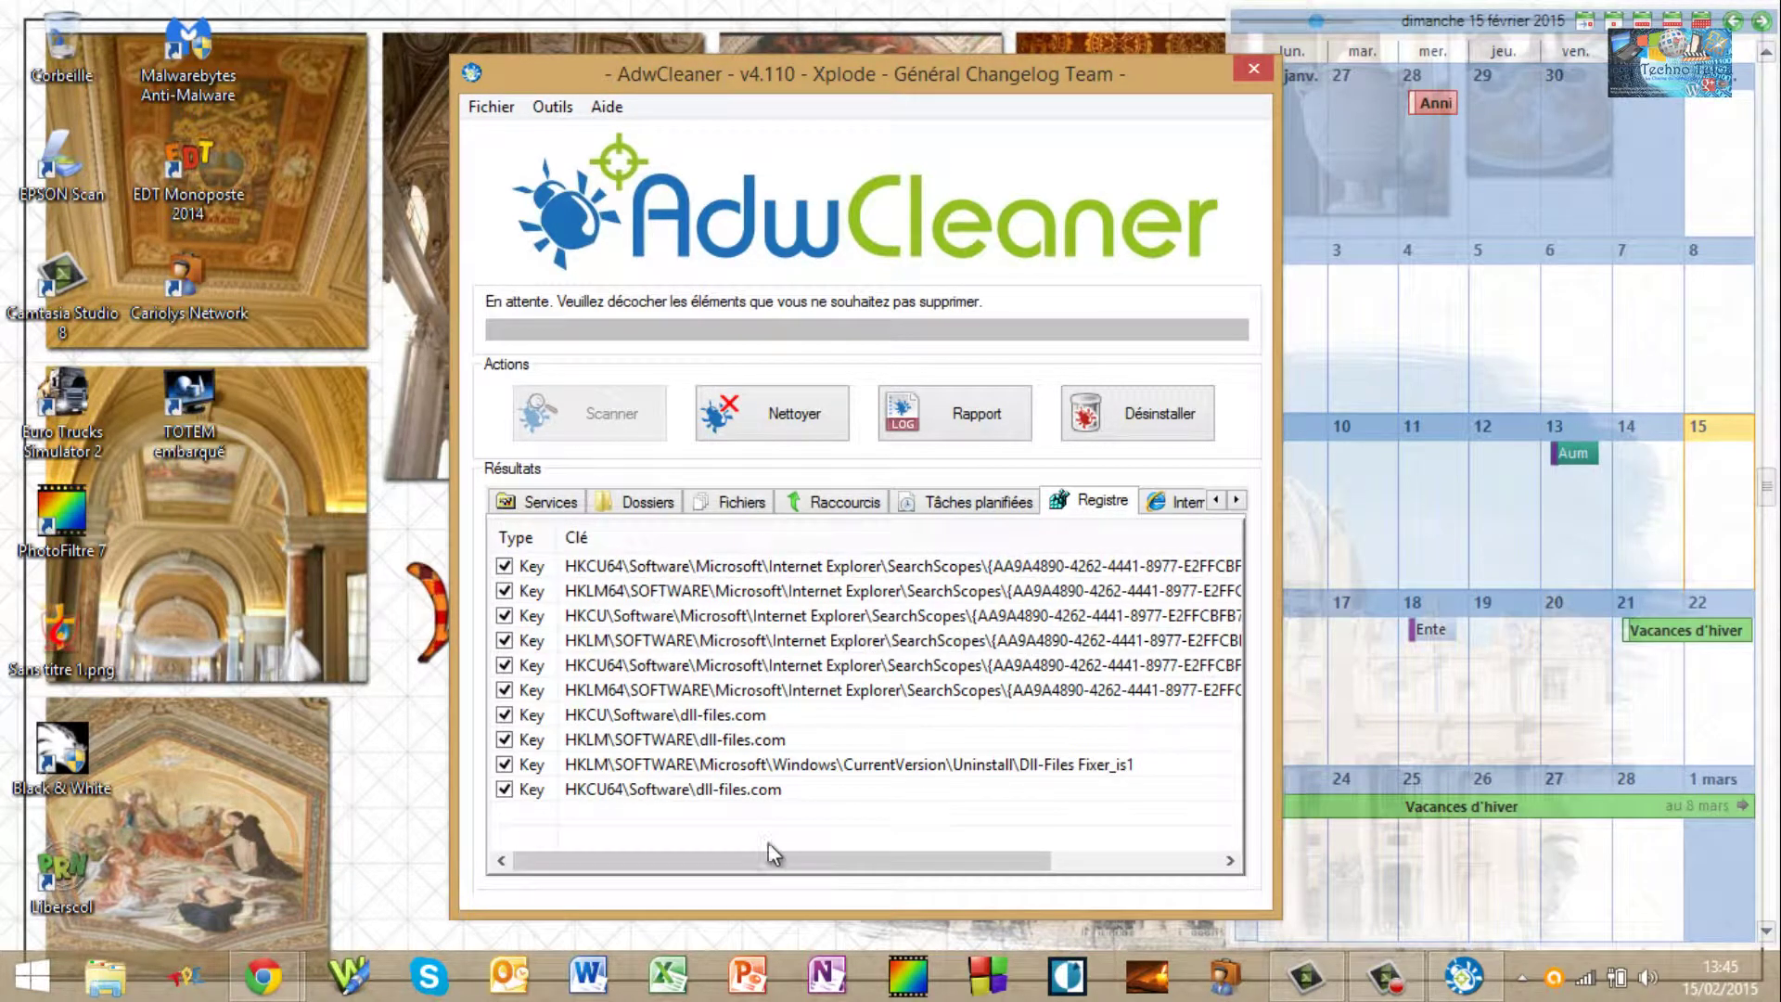
left_click_drag(749, 859, 1006, 844)
left_click(1176, 500)
left_click(1236, 499)
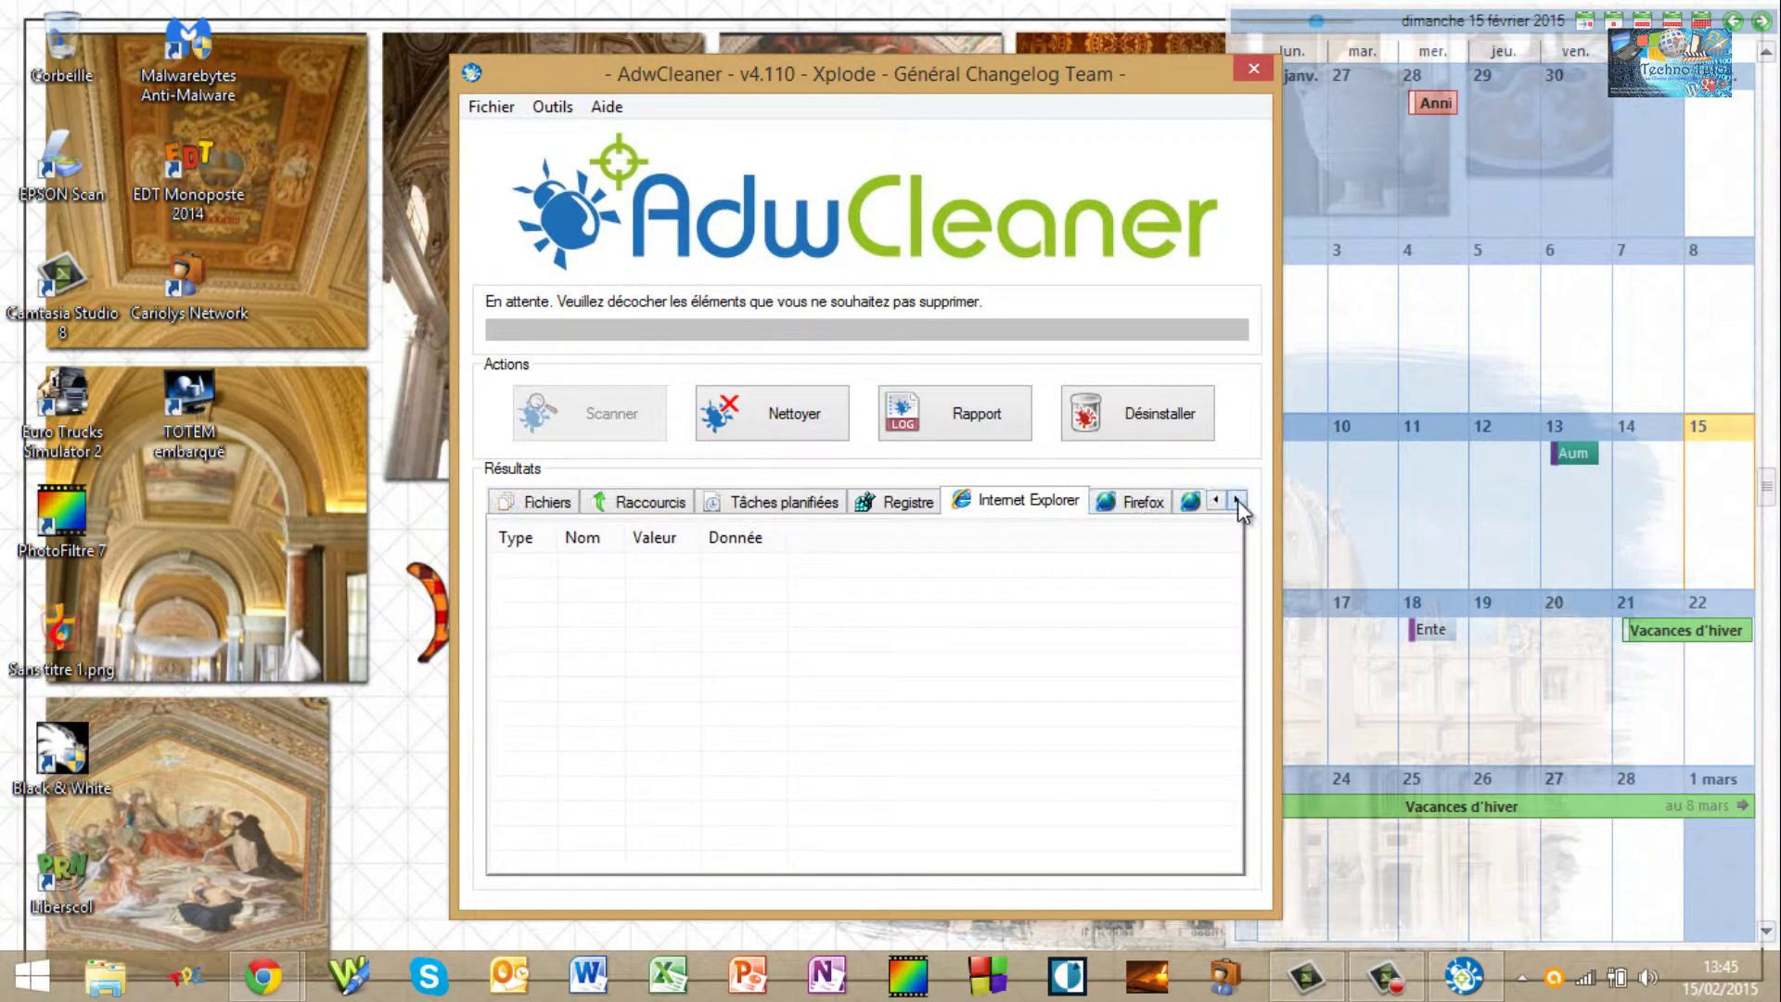
left_click(1122, 506)
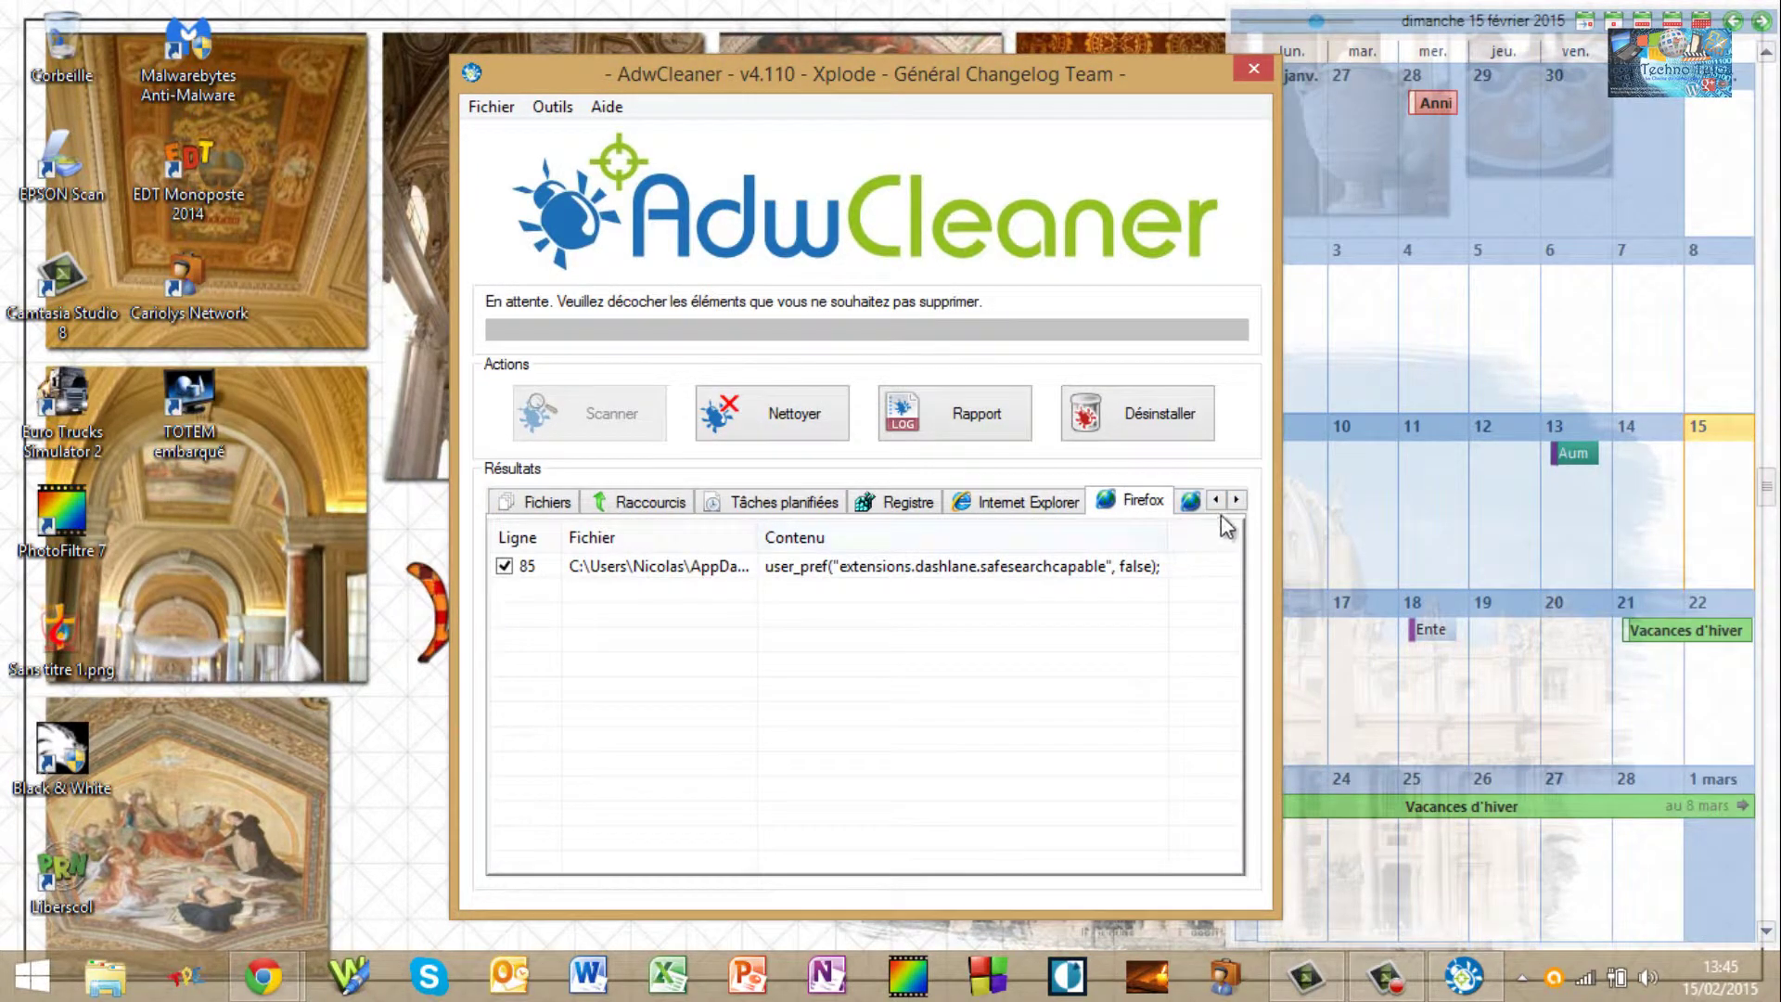
left_click(1239, 500)
left_click(1128, 499)
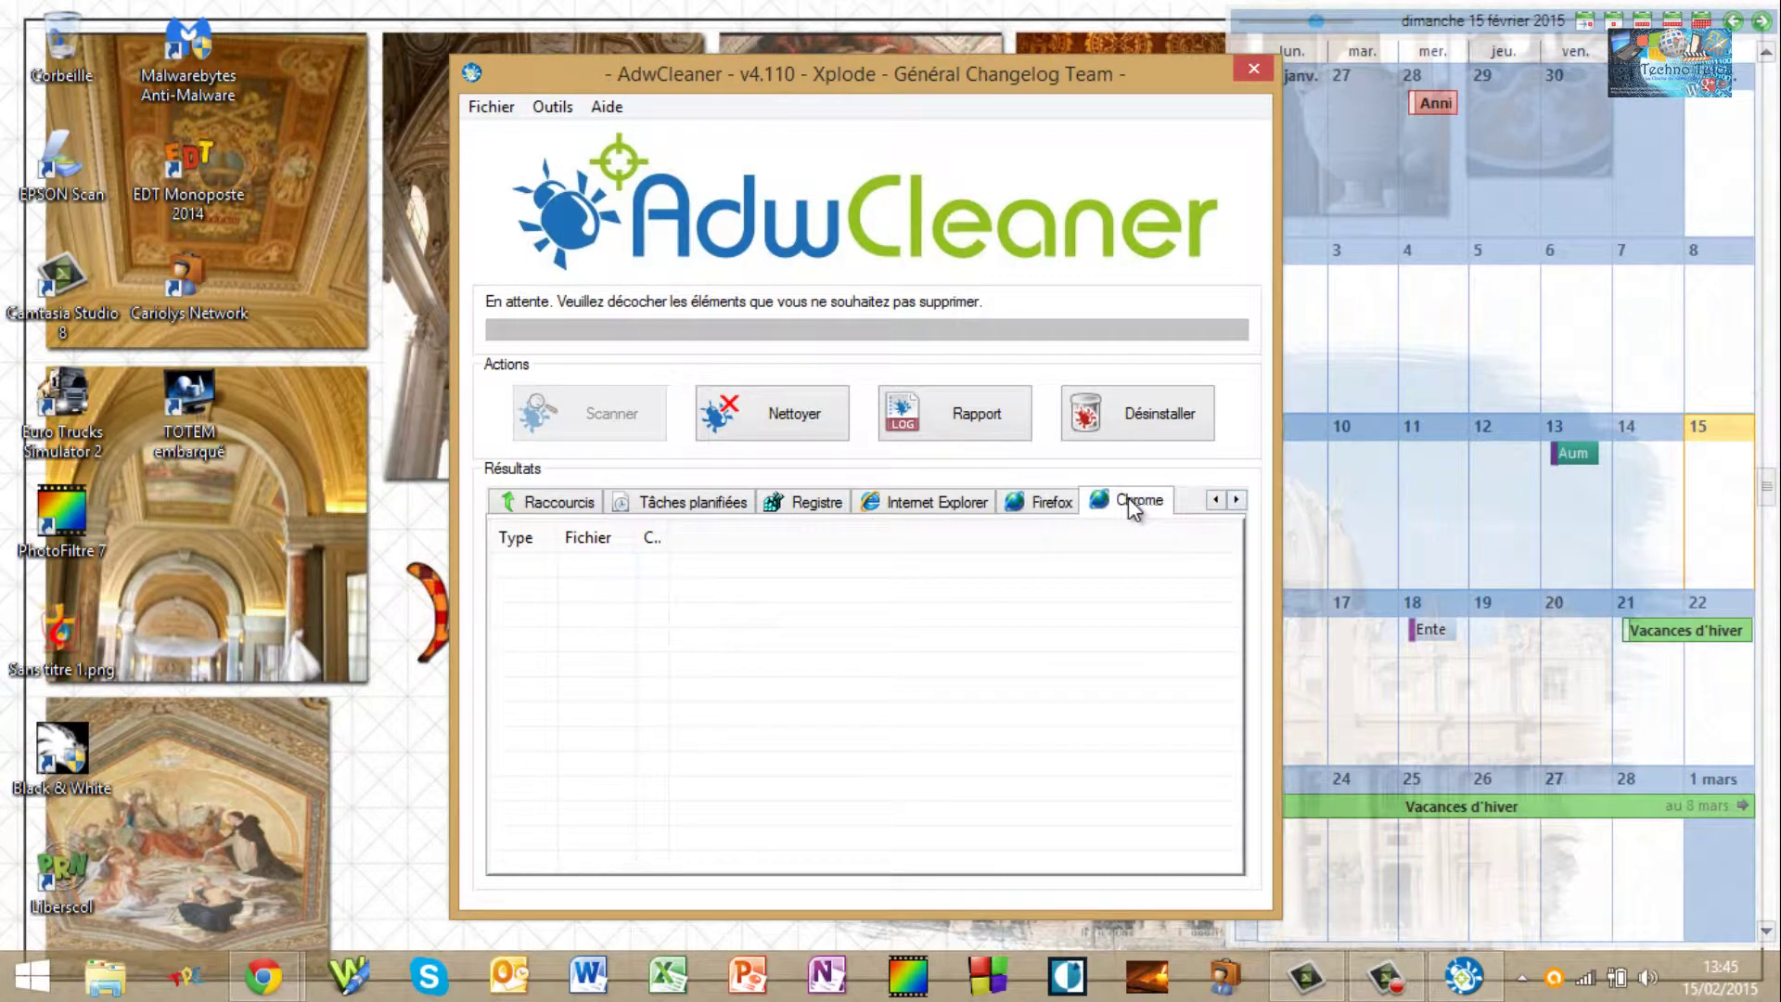
left_click(572, 502)
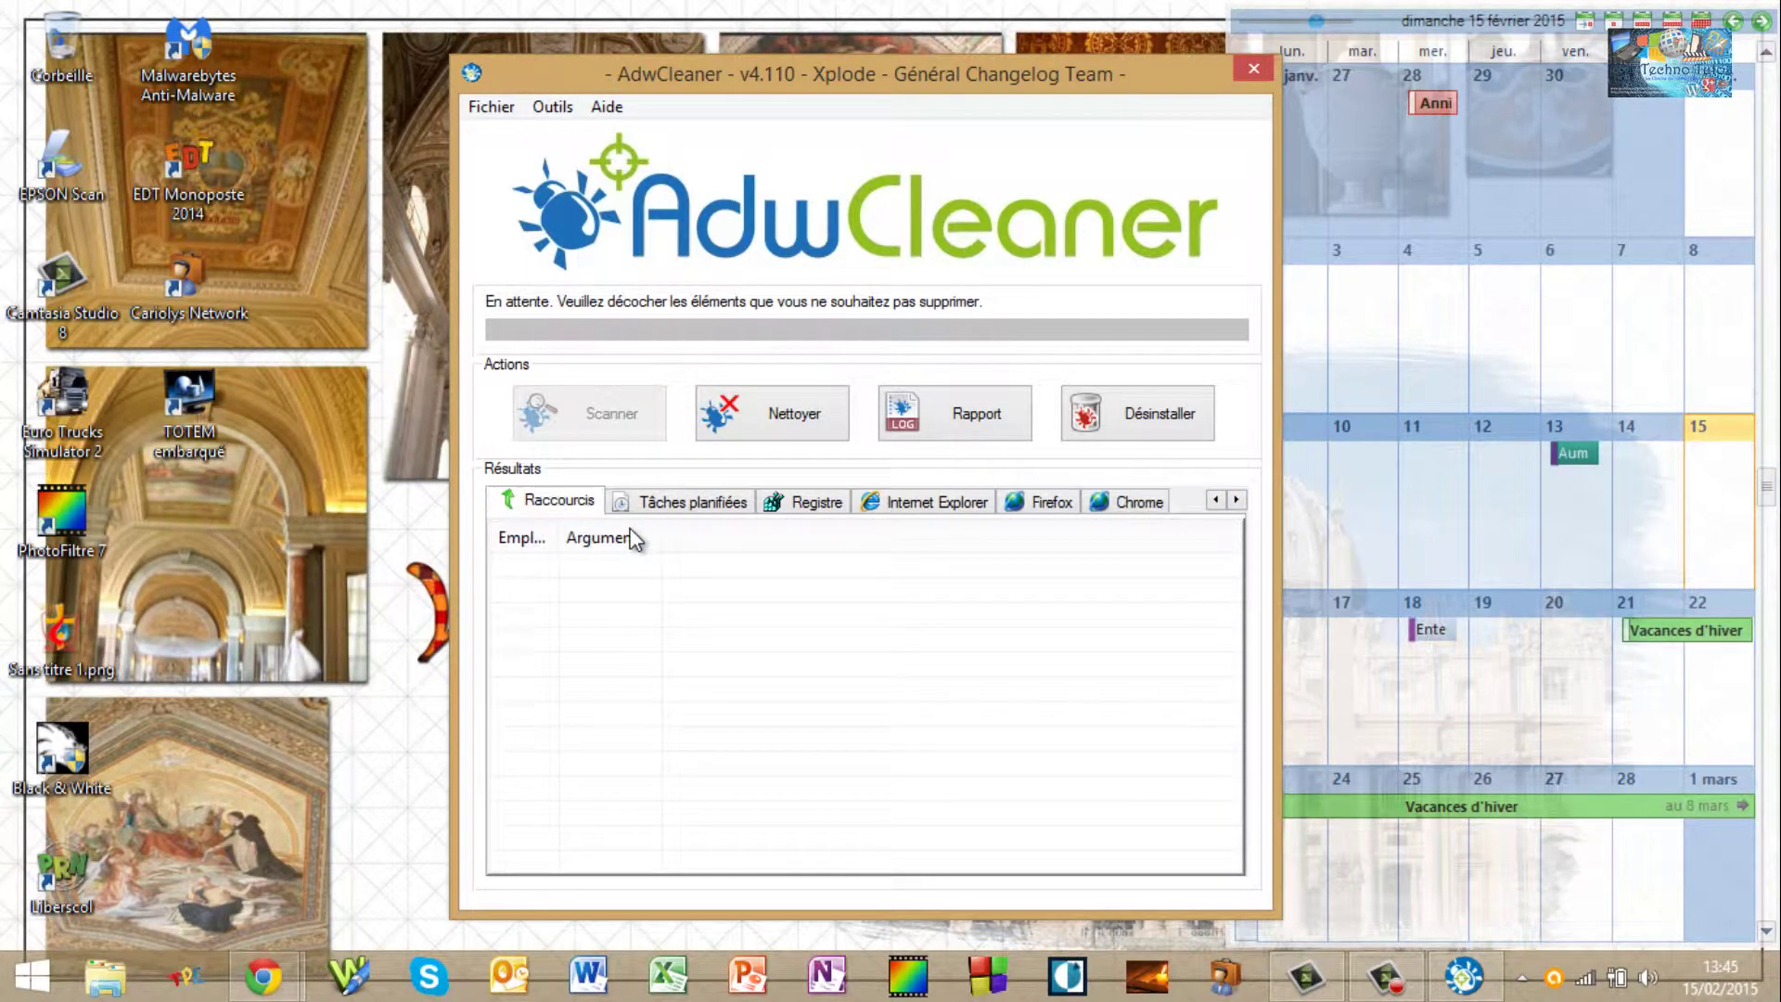
- Clean the selected infected items, accepting the closure of all programs and closing the advice on unwanted programs
left_click(772, 413)
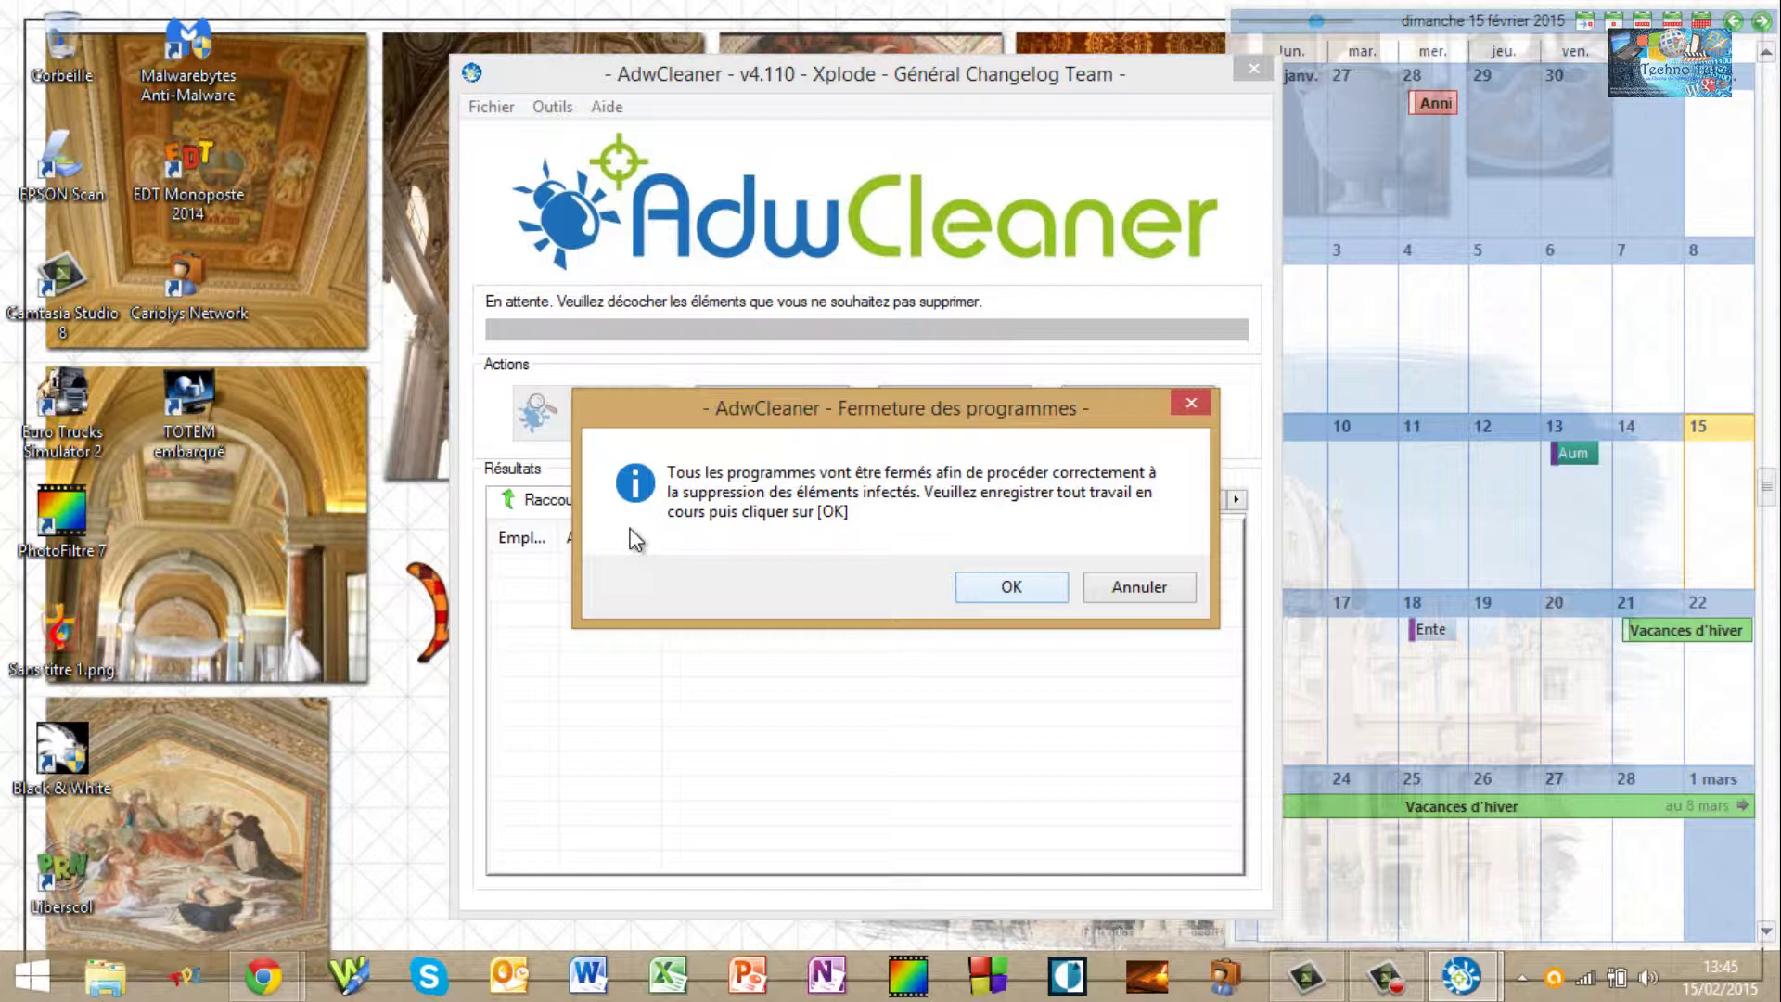
key("Return")
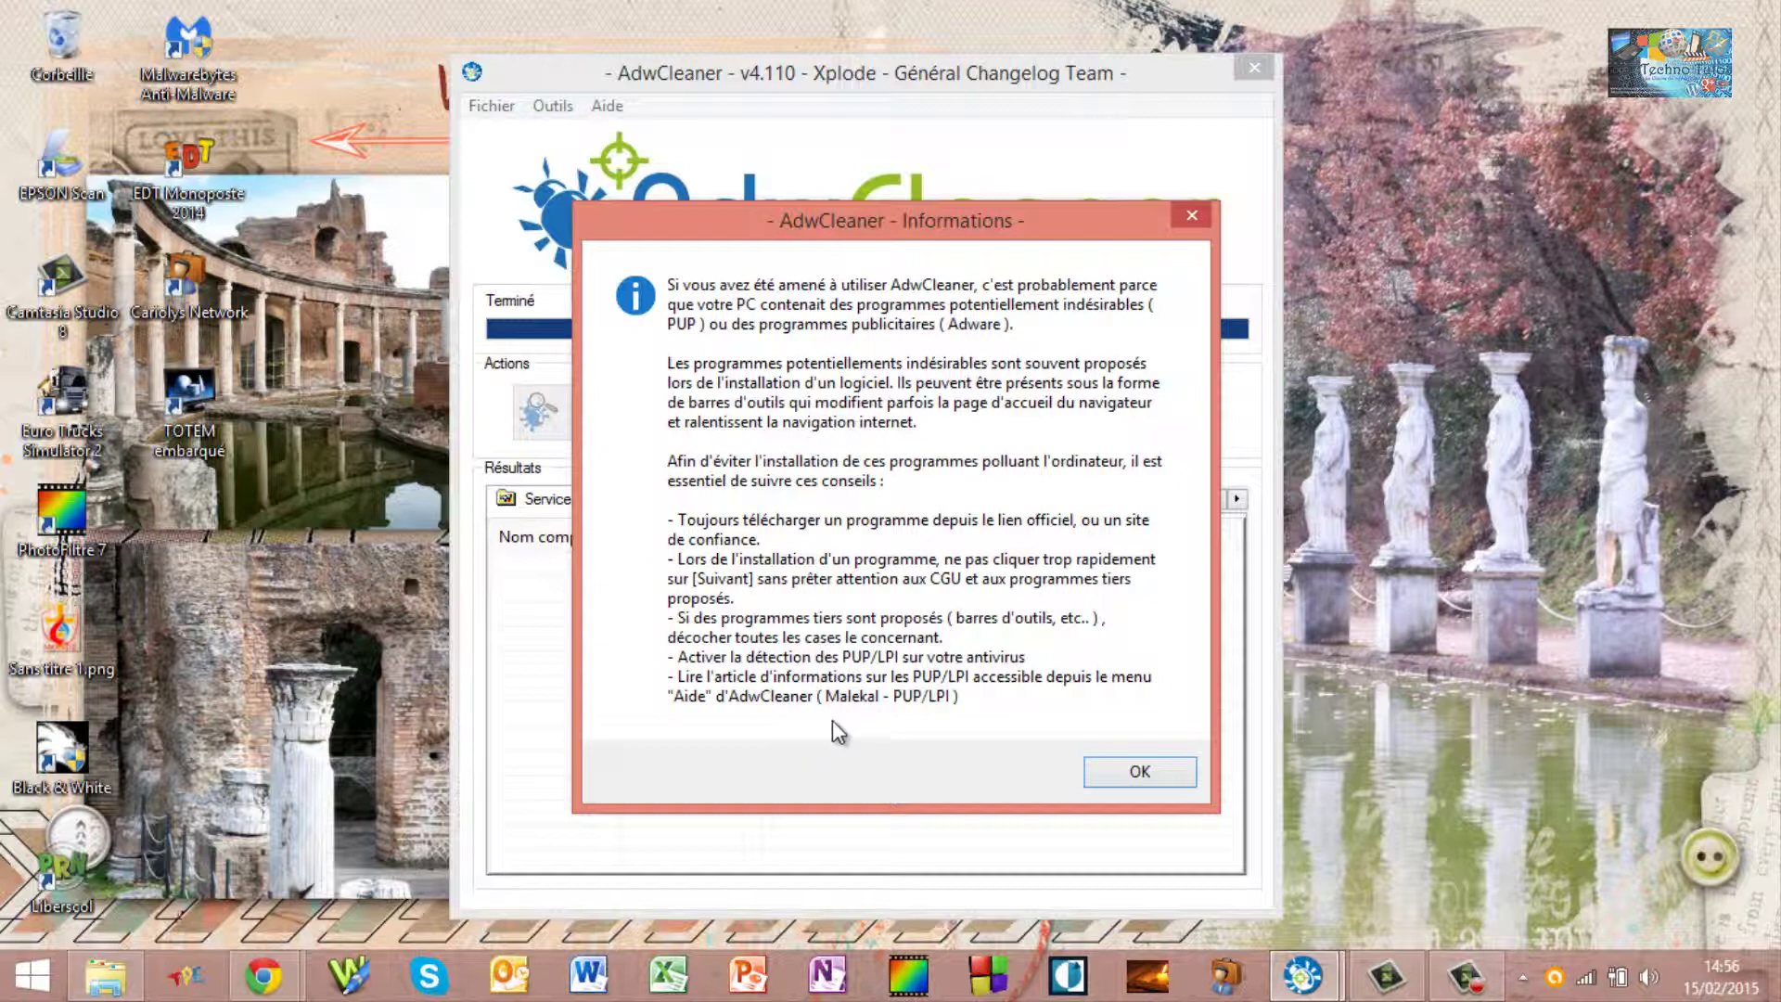
left_click(1110, 772)
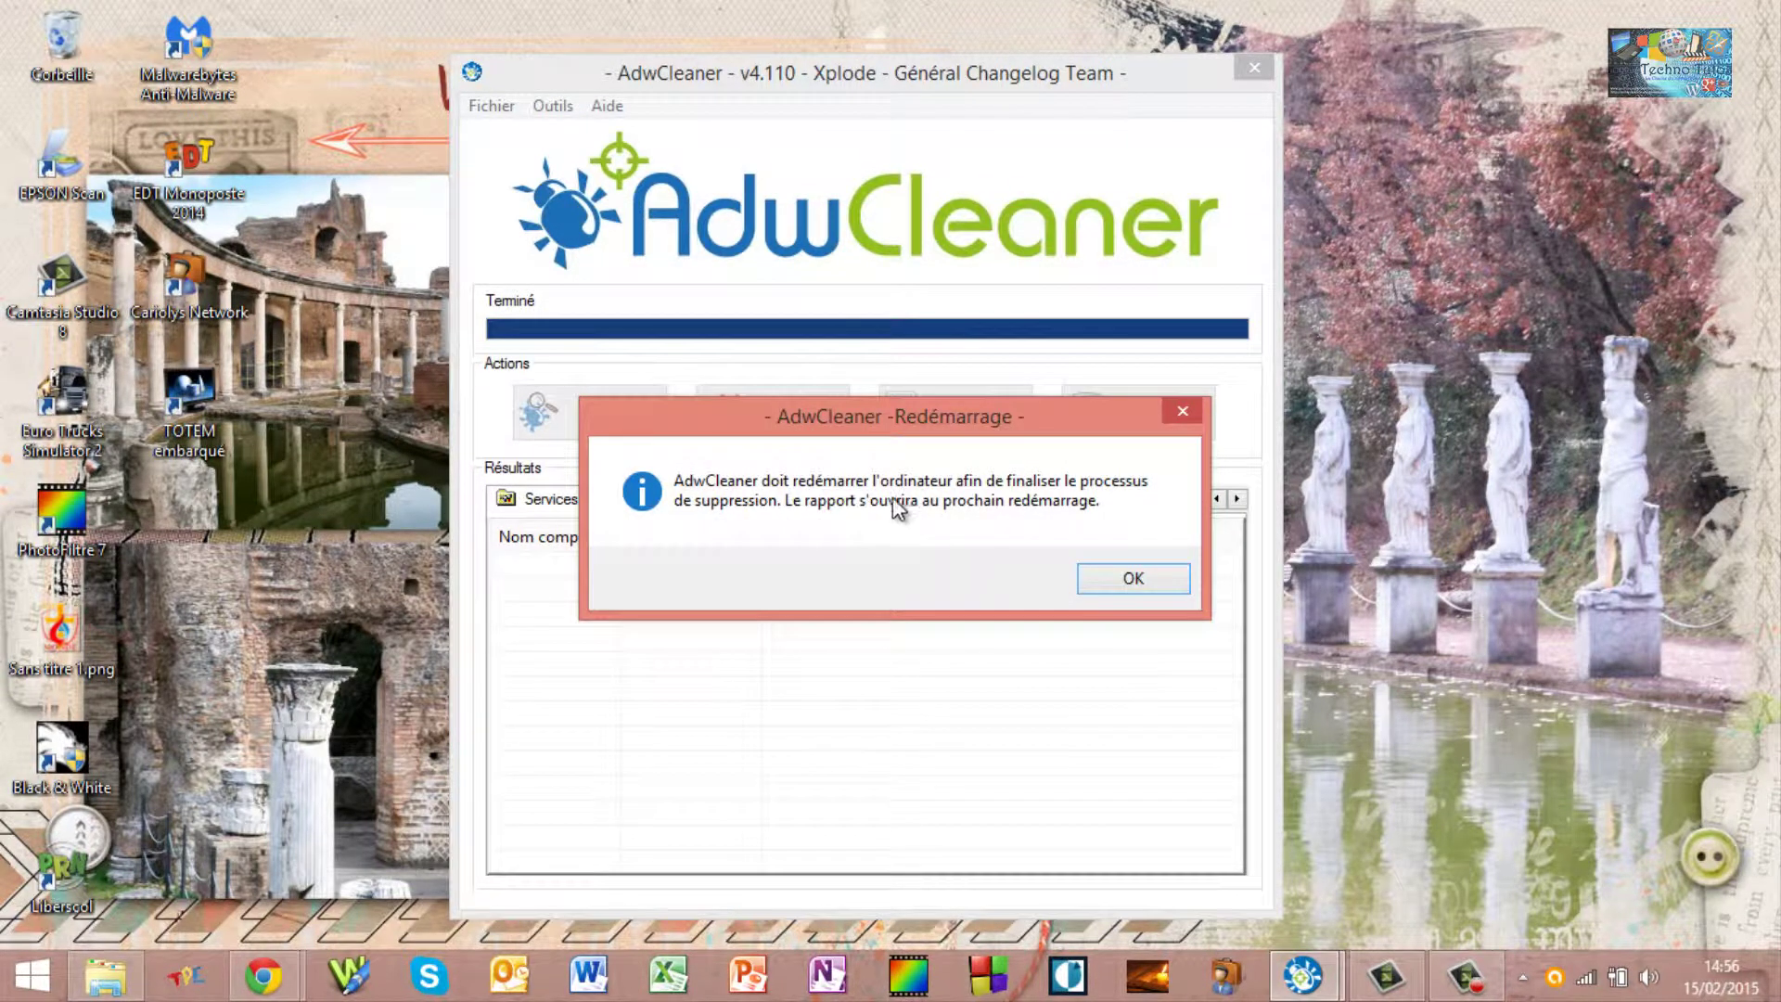